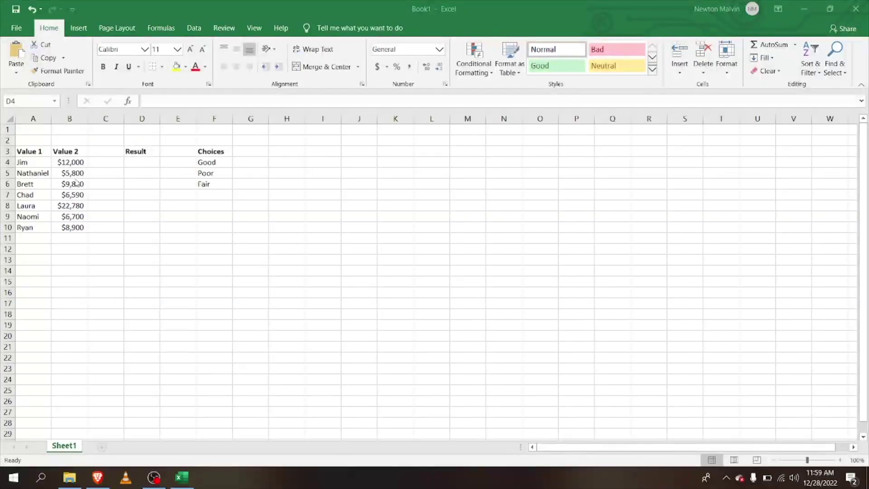
In D4, write =IF(B4>10000,$F$4, and start a nested IF for the false branch.
click(130, 162)
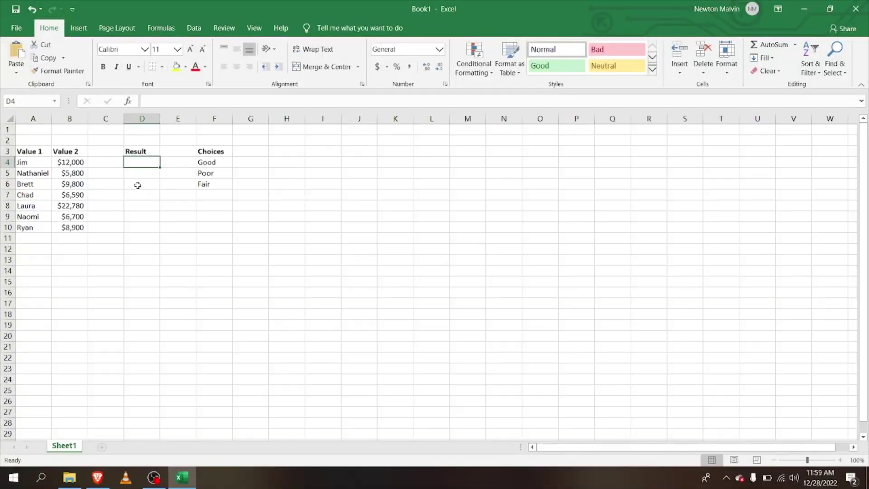
text(=)
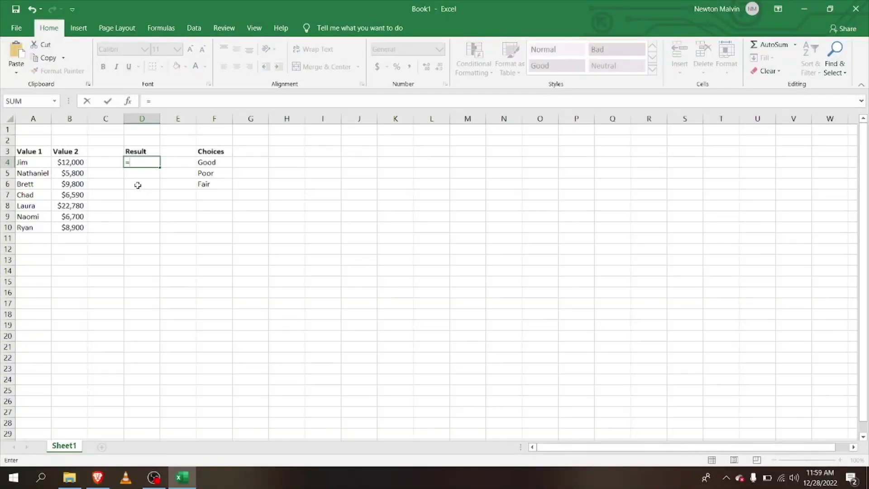
text(IF)
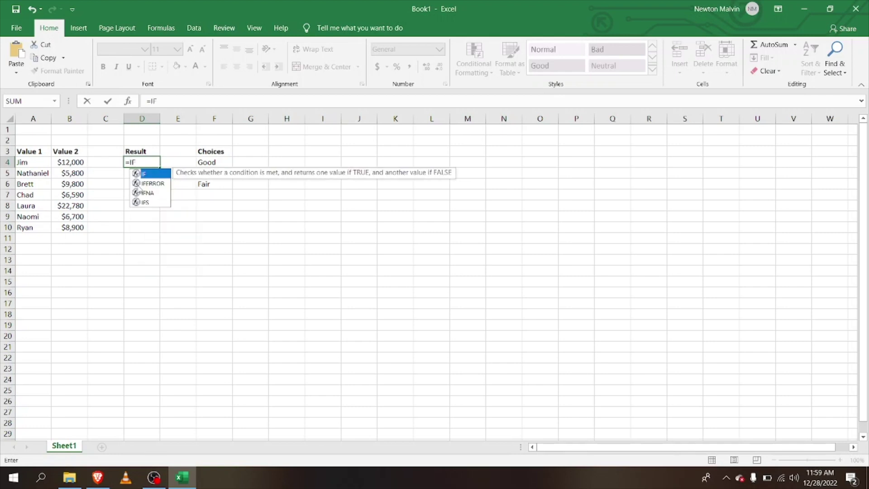
text(()
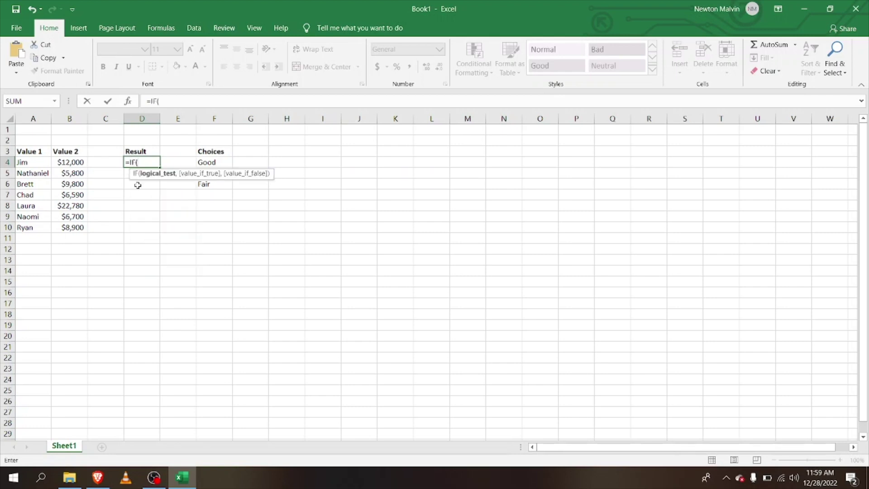
click(76, 164)
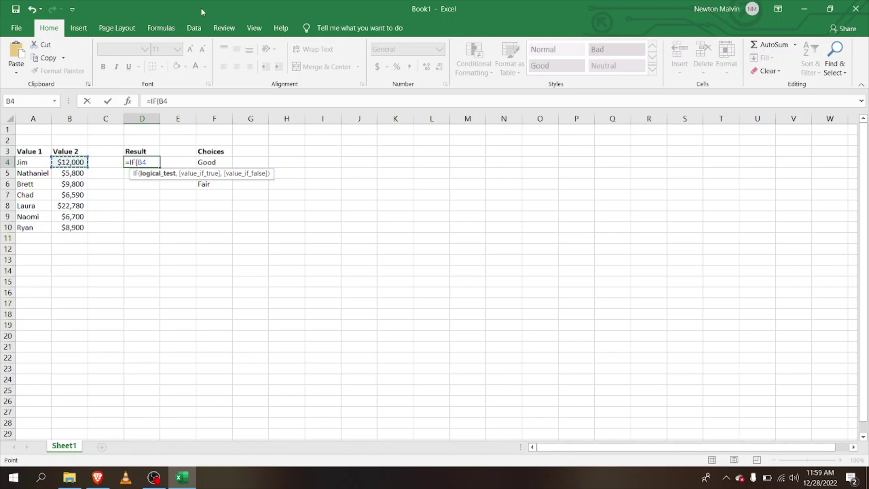
text(>10000)
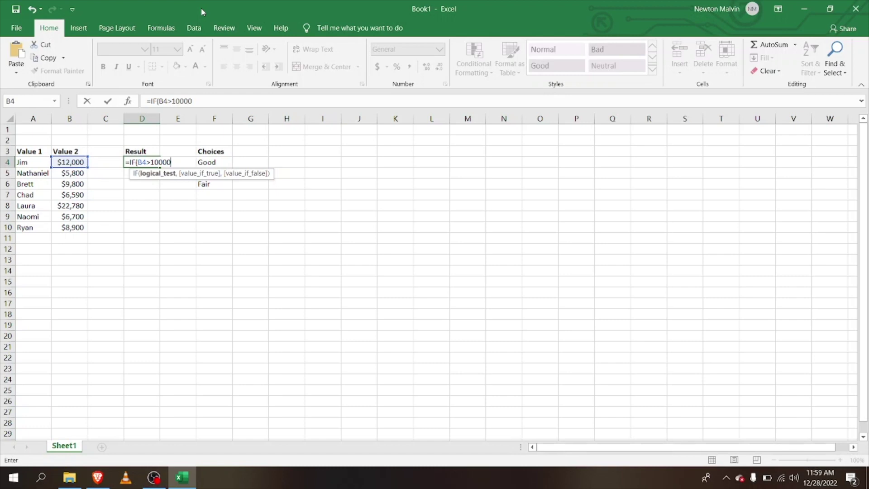
text(,)
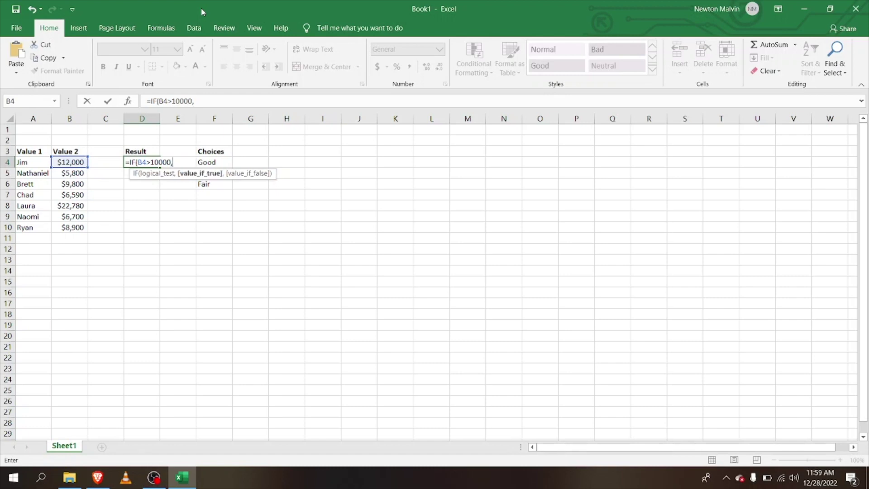
click(221, 162)
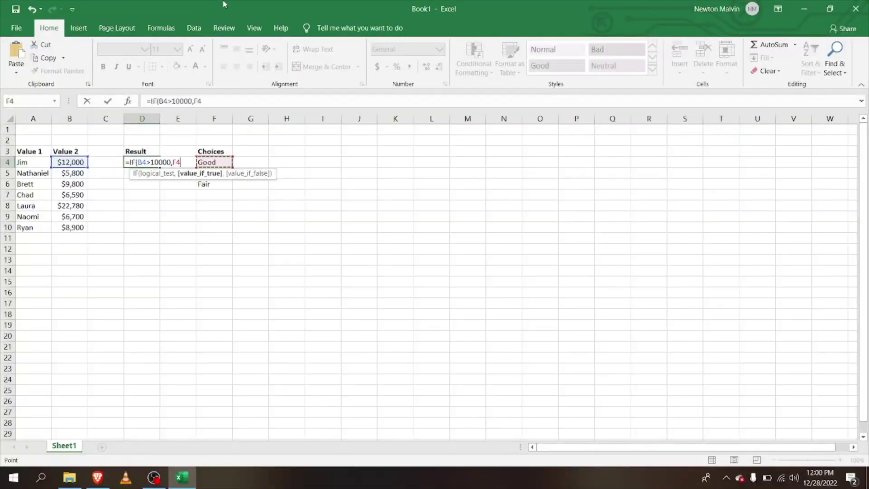
key(F4)
text(,)
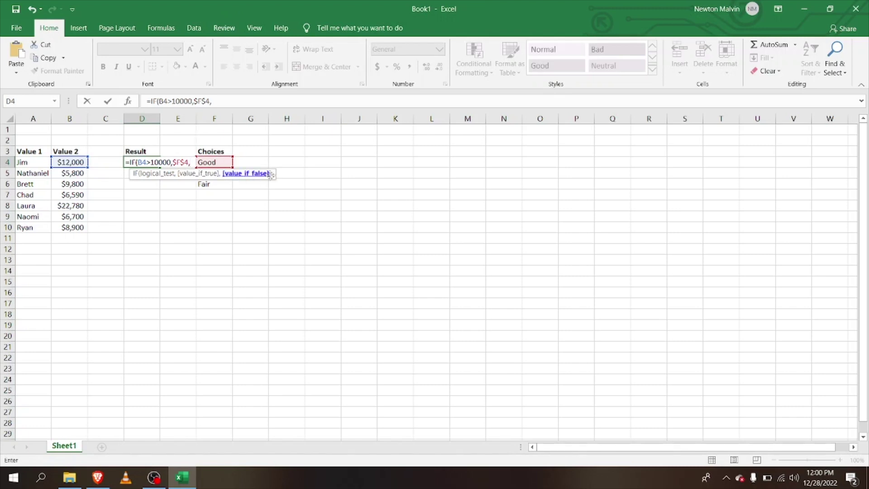
drag(270, 175, 356, 133)
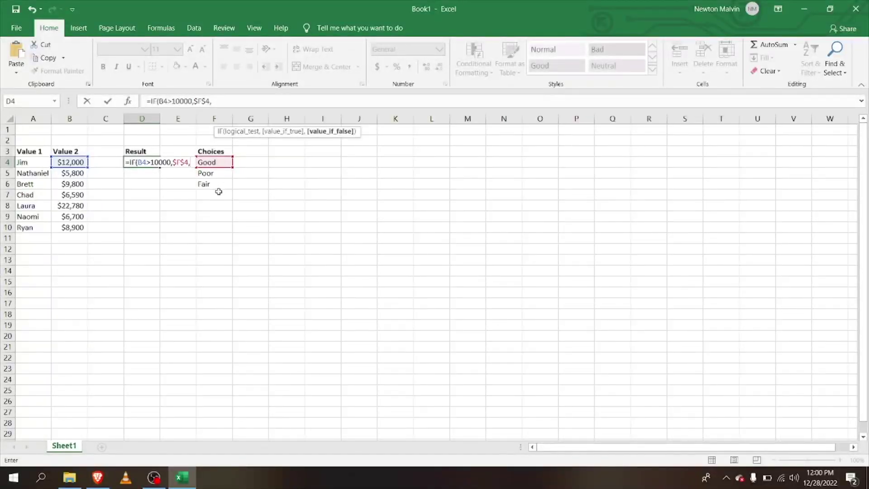
text(IF)
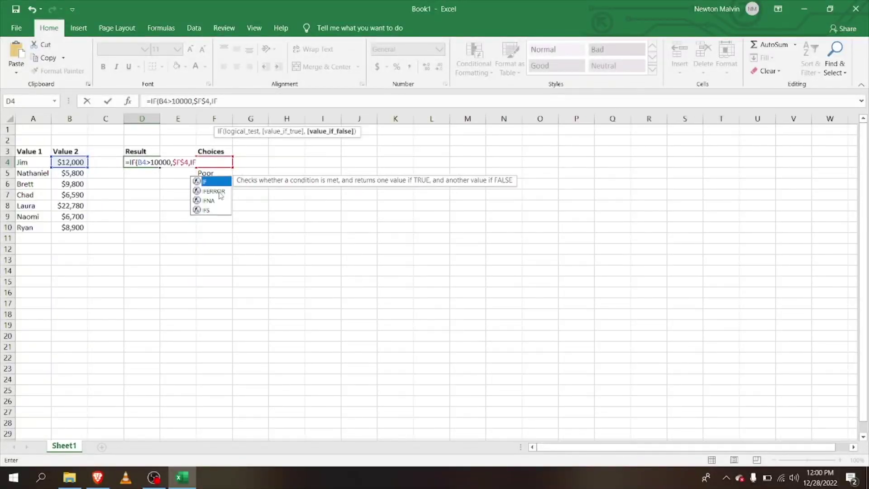
text(()
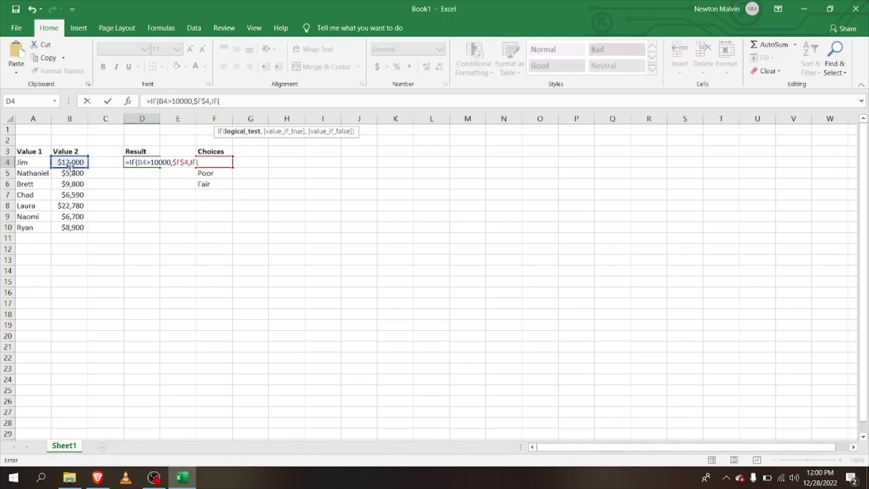
Finish D4 as =IF(B4>10000,$F$4,IF(B4>5000,$F$6,$F$5)) so it returns Good.
click(70, 163)
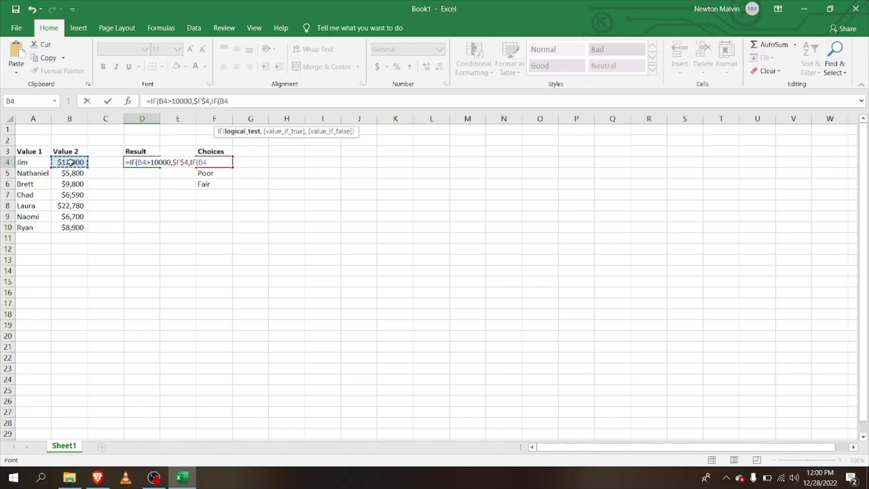
text(>50000)
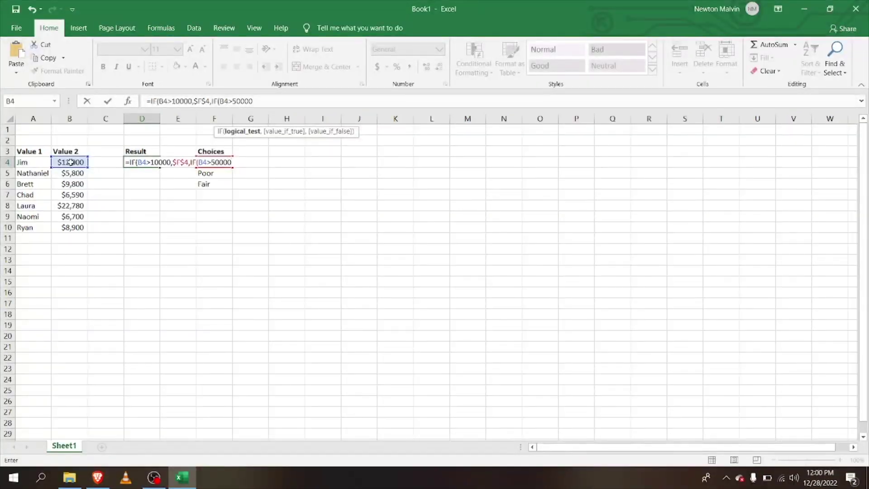
key(BackSpace)
text(,)
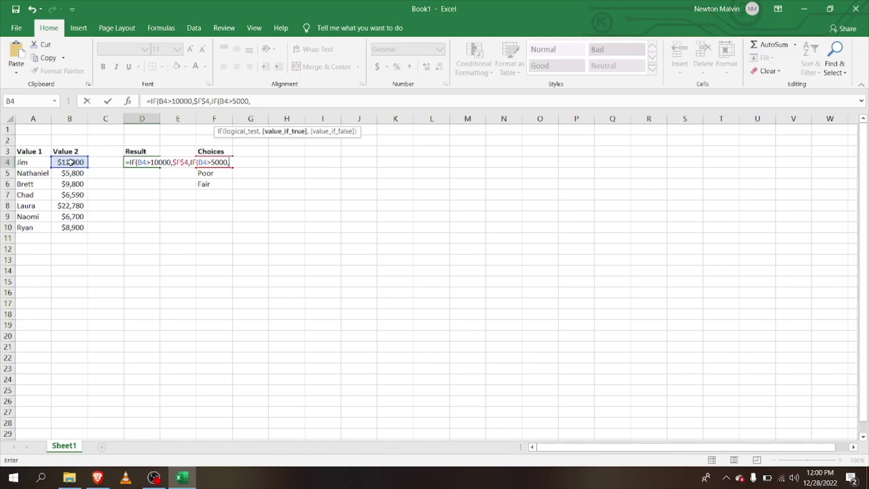
click(209, 186)
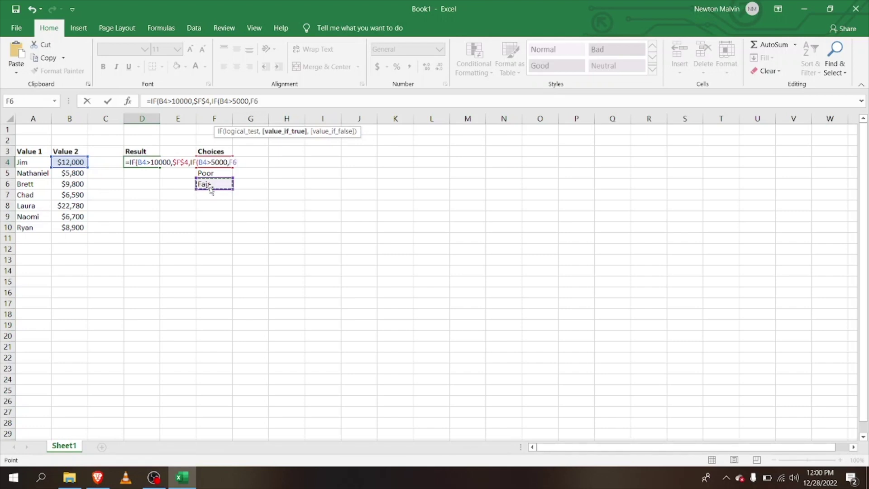
key(F4)
text(,)
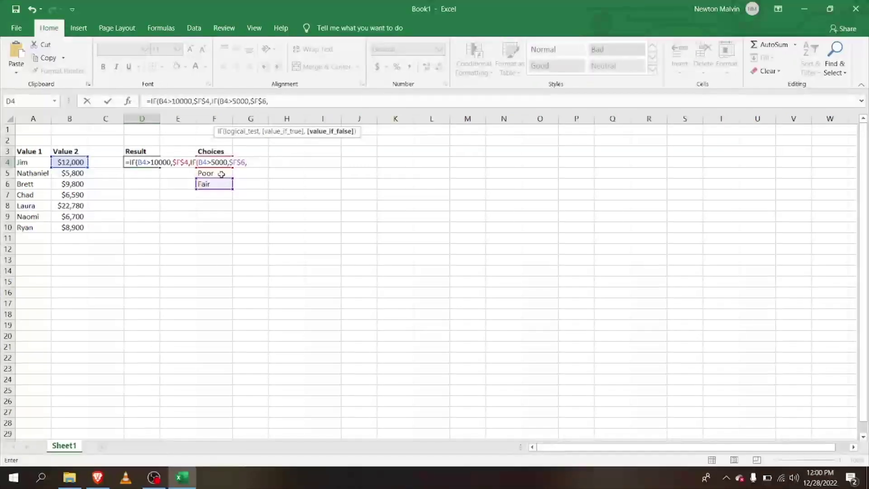
click(222, 173)
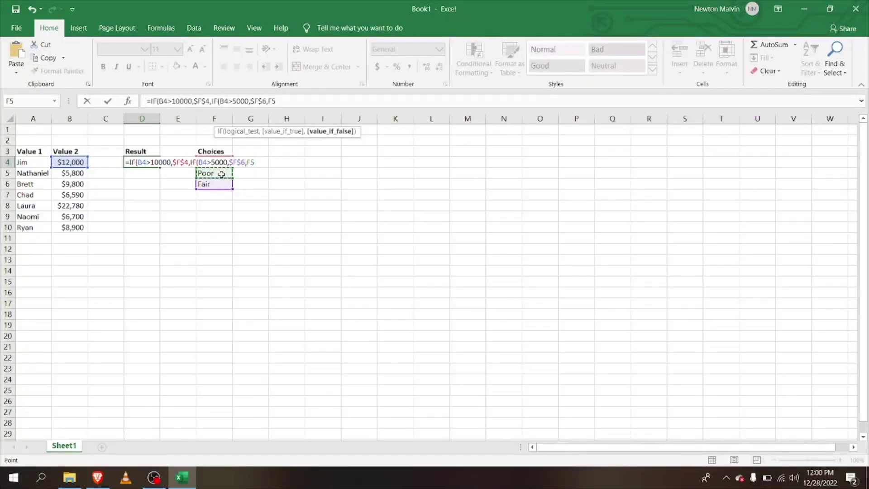
key(F4)
text())
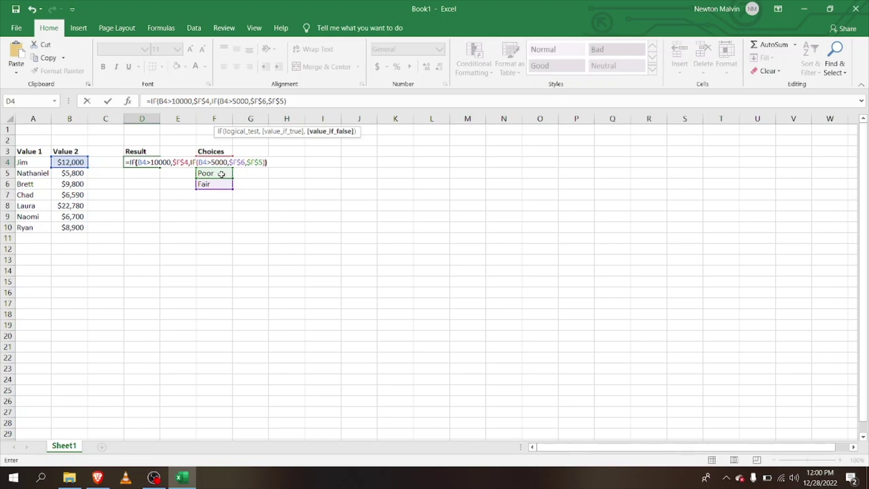
text())
key(Return)
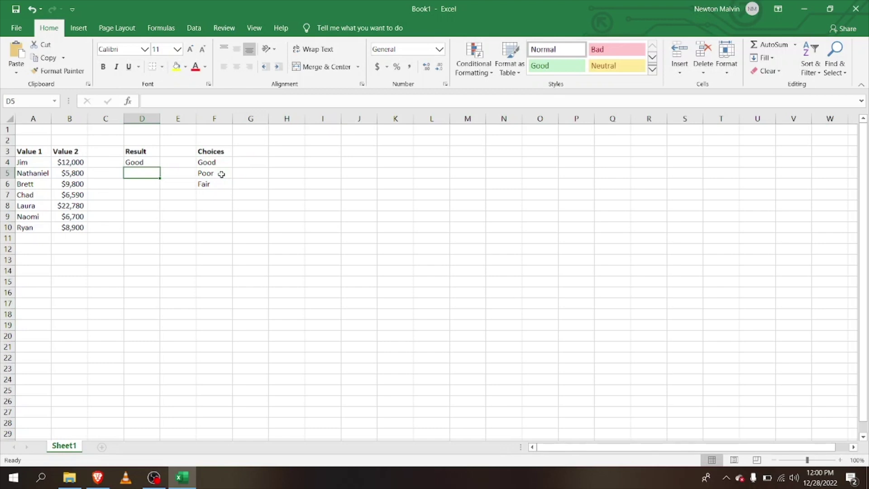
Copy D4's nested IF down to D7, then clear it so the Result column is empty.
click(151, 161)
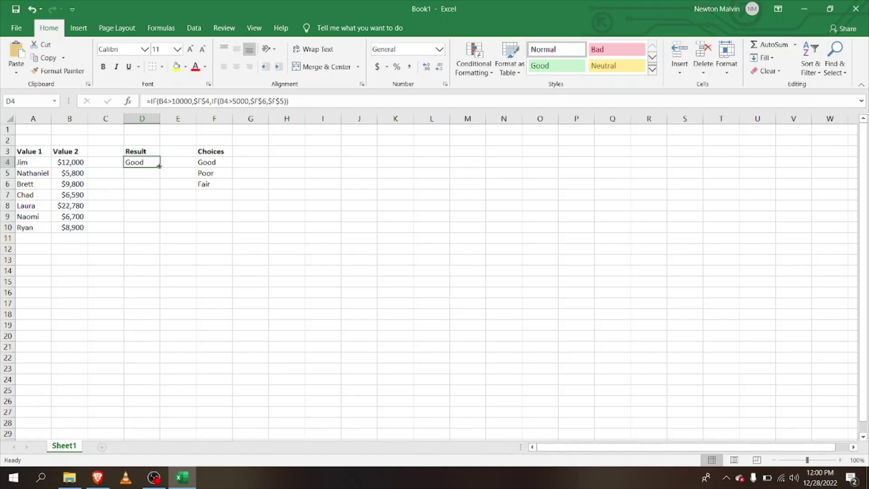
drag(159, 167, 159, 228)
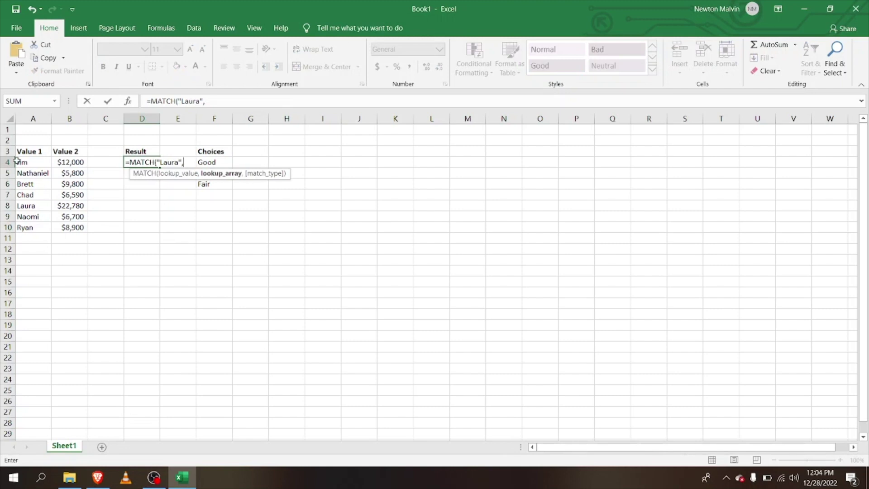
key(alt)
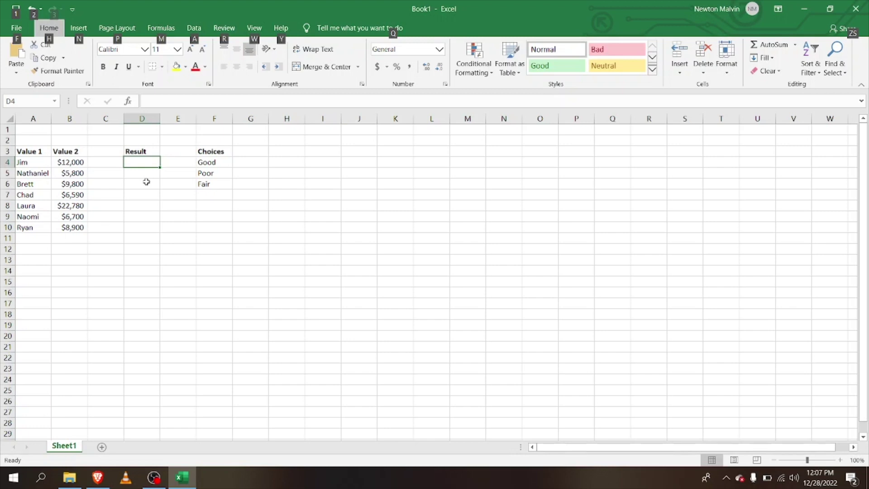
Begin a =MATCH("Laura" lookup formula in D4.
click(147, 167)
text(=)
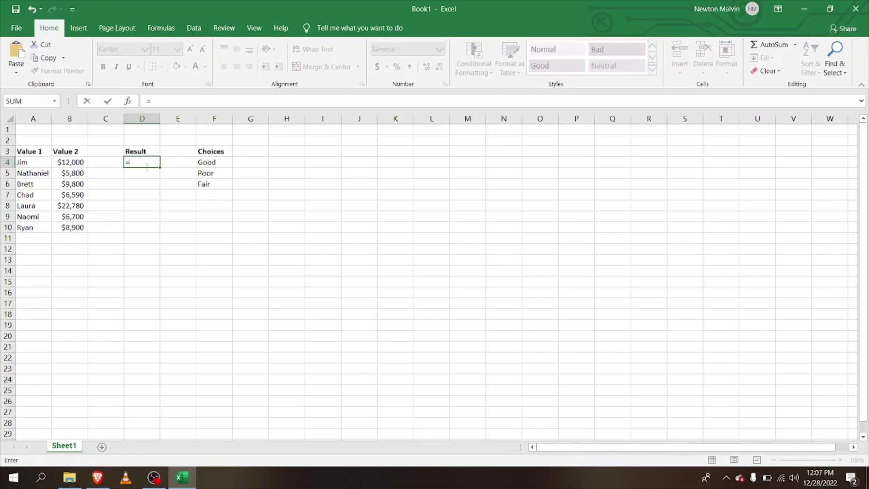
text(MATCH)
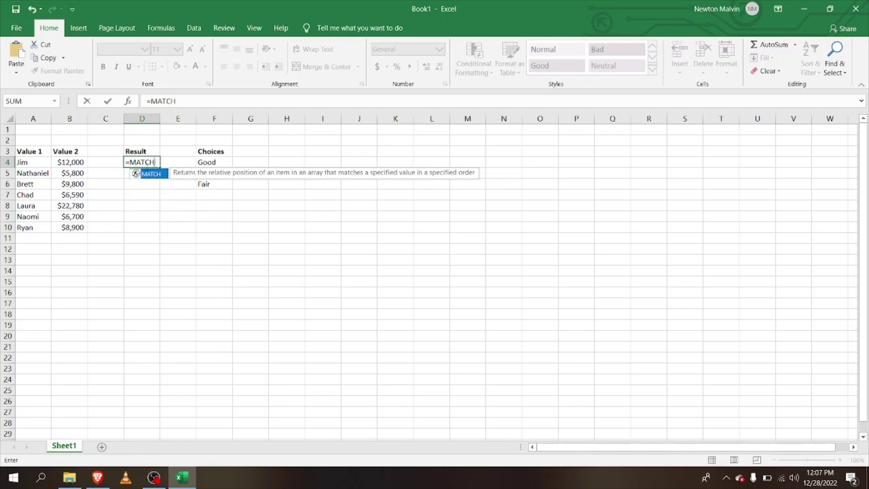
text(()
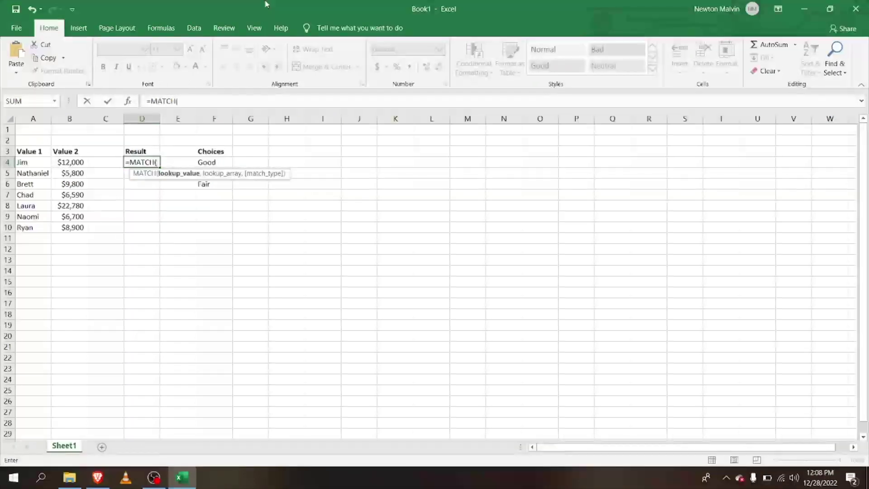
text("Laura:,)
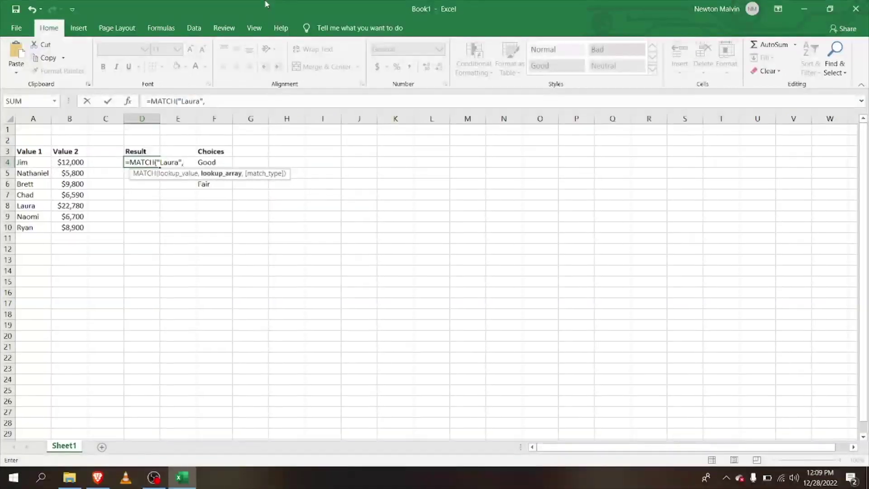
key(alt)
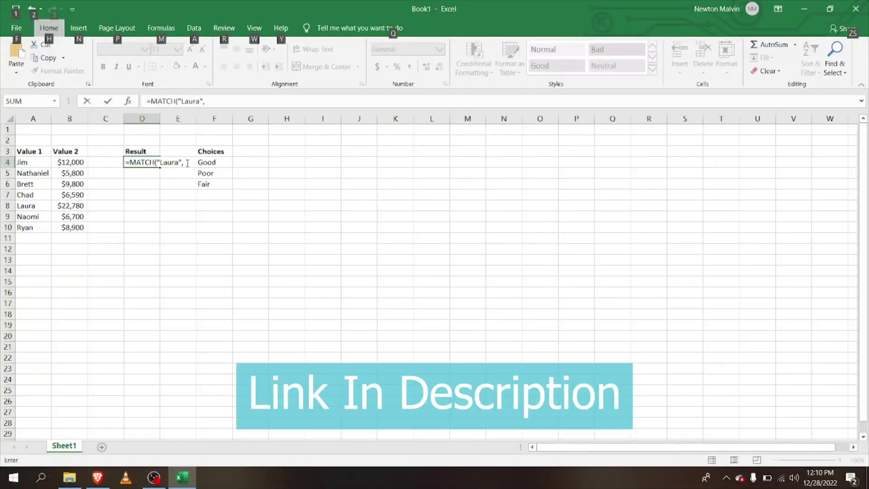
key(alt)
click(25, 161)
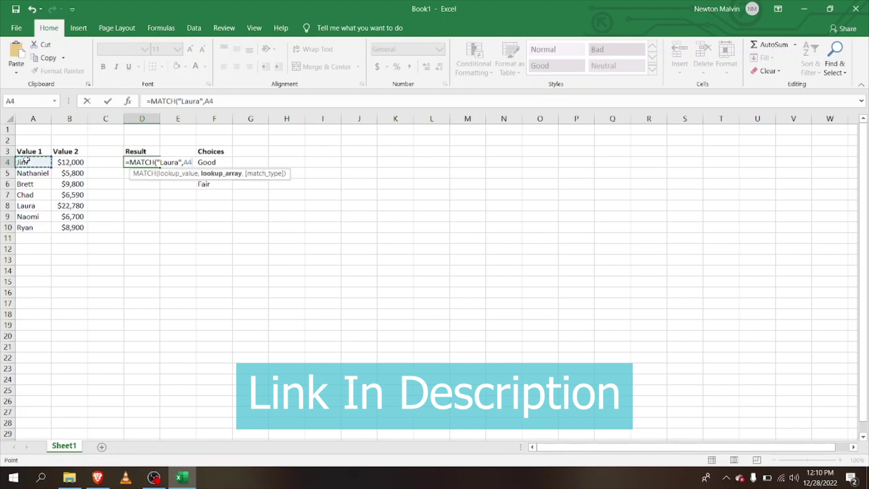
drag(26, 161, 41, 225)
key(Escape)
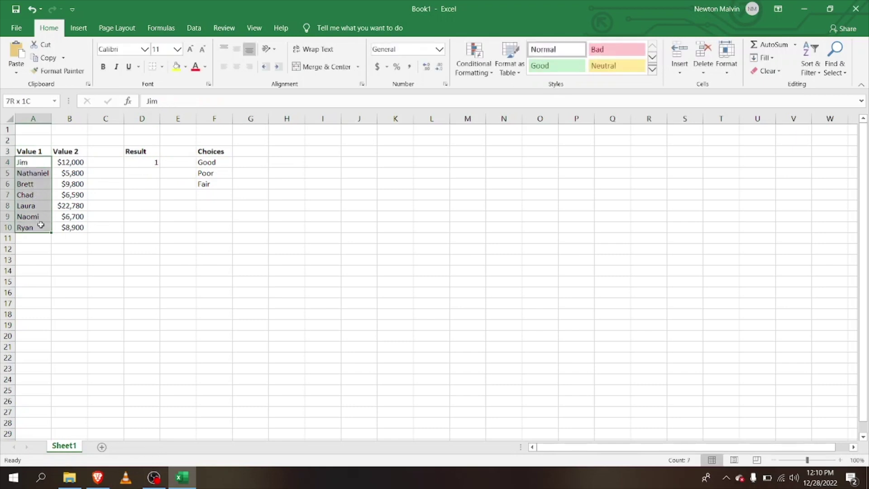
click(145, 162)
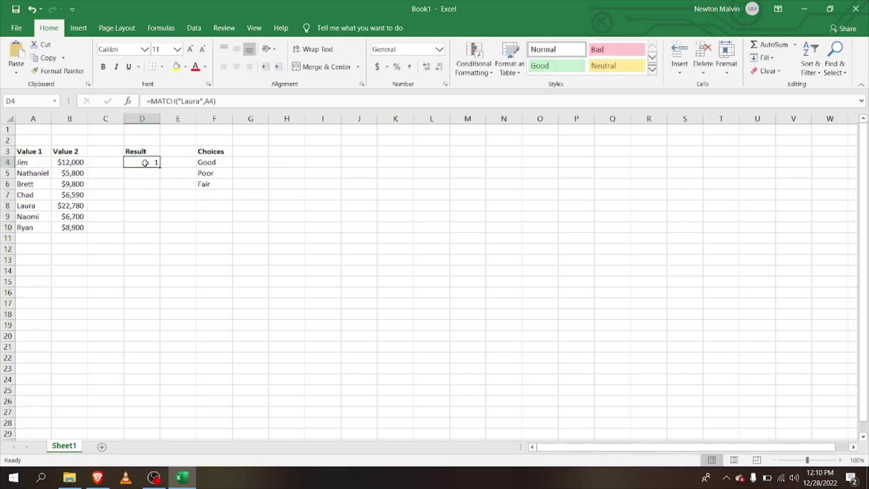
Change D4 to =MATCH("Laura",$A$4:$A$10,0), returning Laura's position 5.
double_click(145, 162)
key(BackSpace)
key(BackSpace)
key(BackSpace)
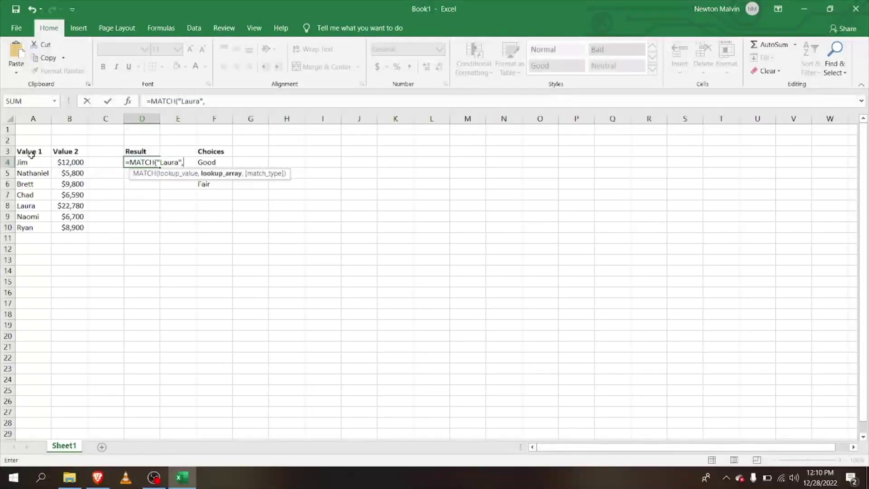
drag(19, 163, 41, 224)
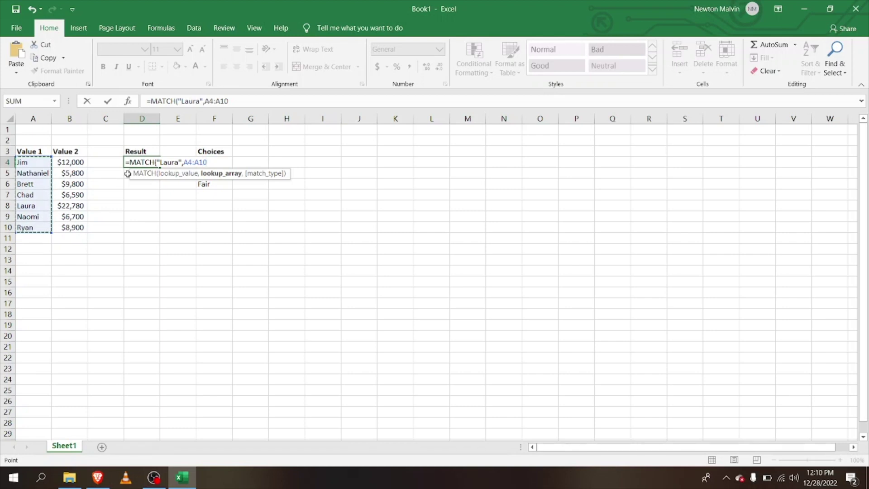
key(F4)
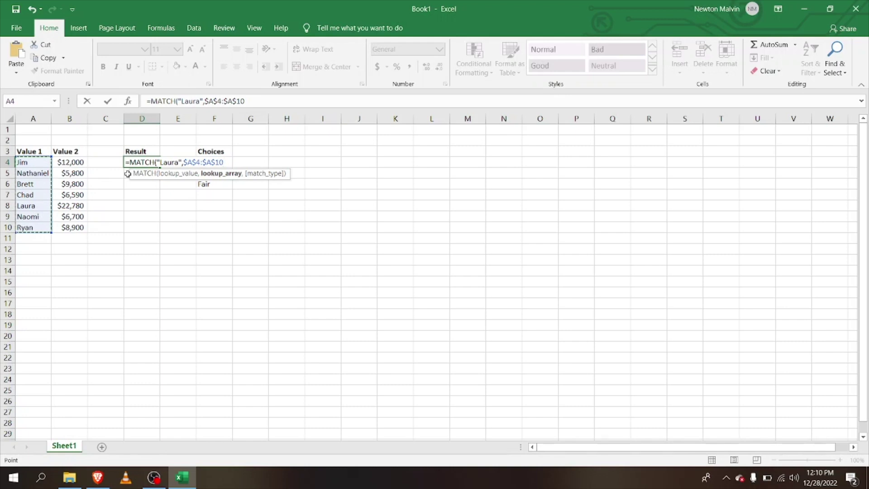
text(,)
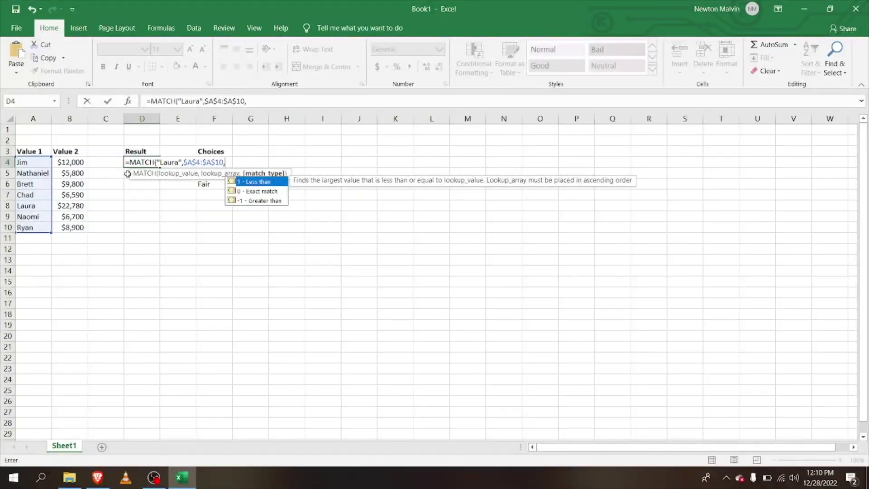
text(0))
key(Return)
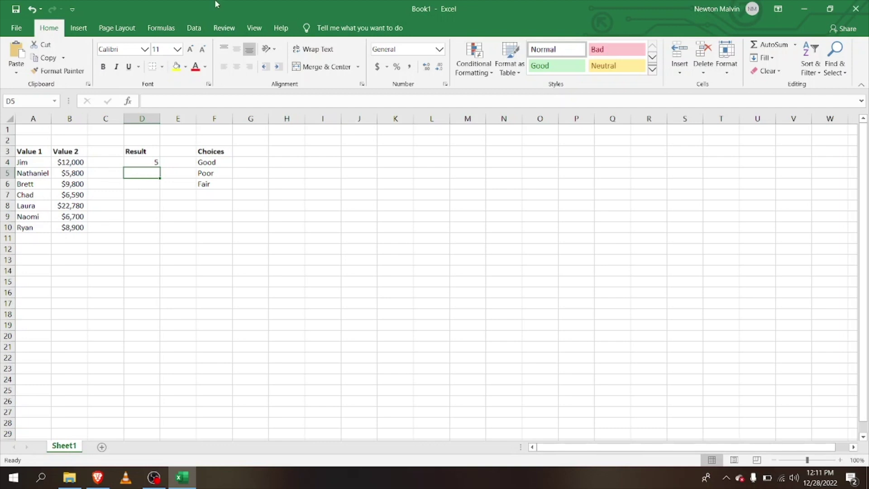
Enter =INDEX($A$4:$B$10,D4,2) in D5 to return Laura's Value 2 amount, 22780.
text(=INDEX)
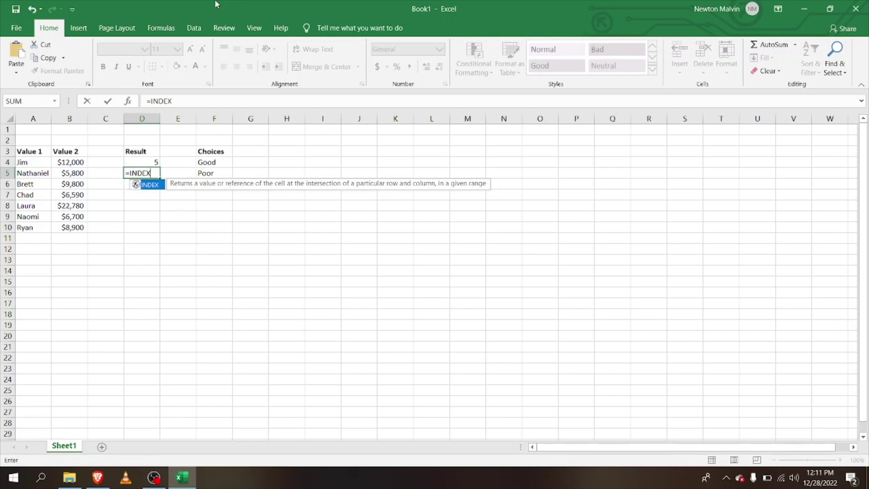
text(()
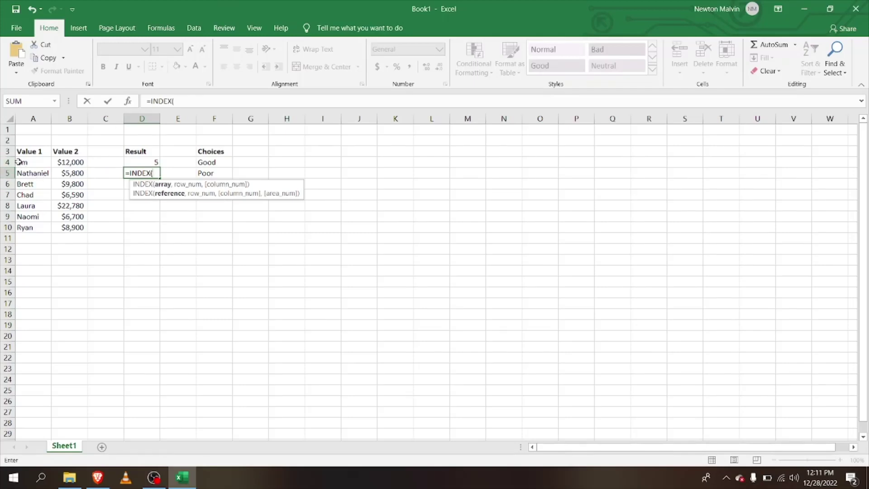
drag(21, 162, 70, 227)
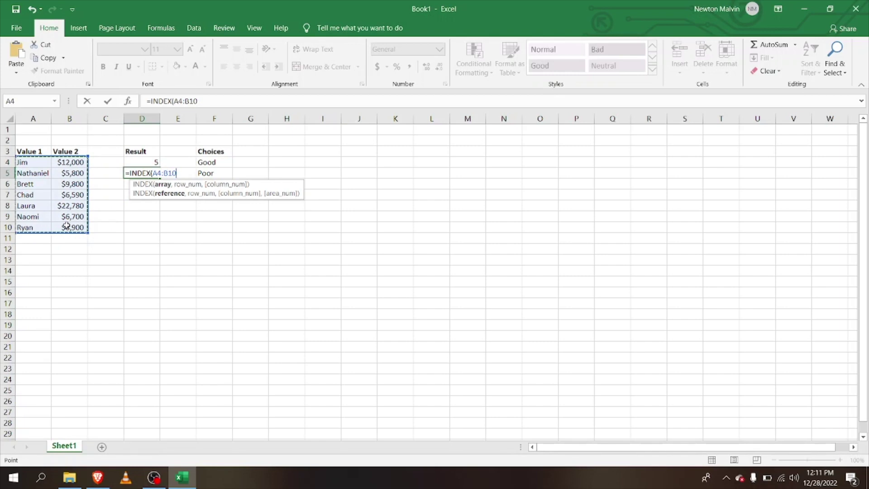
key(F4)
text(,)
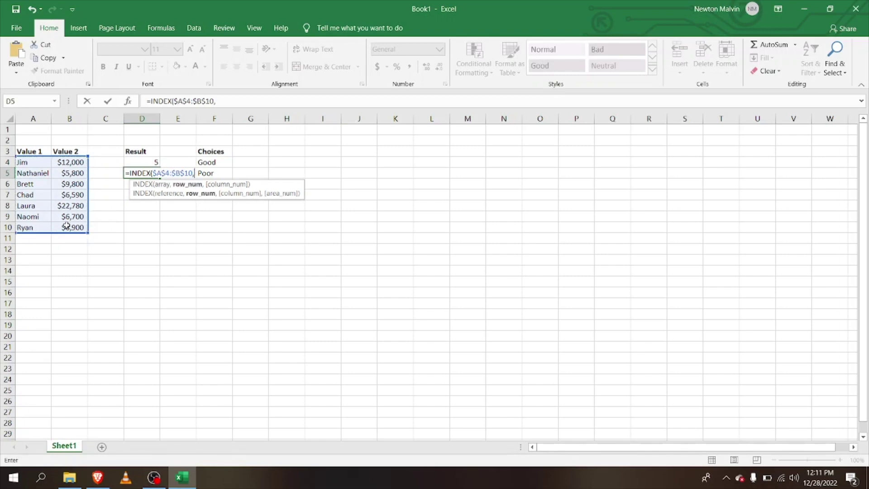
click(149, 162)
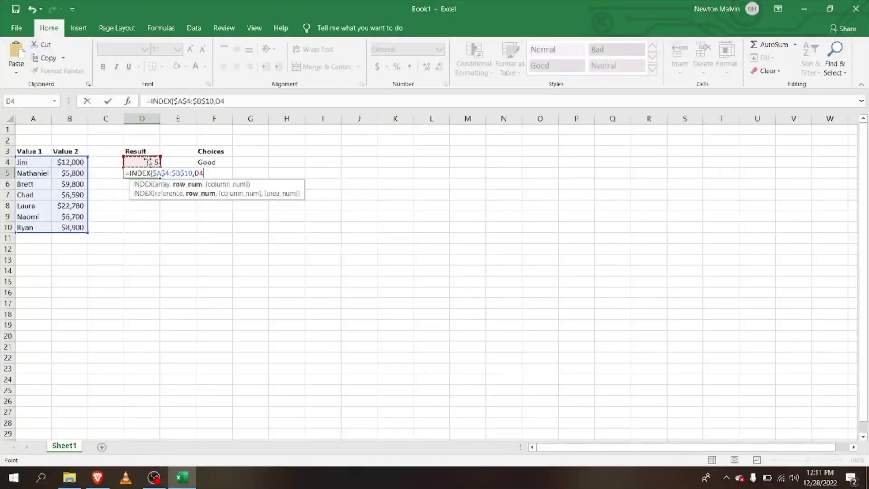
key(F2)
text(,)
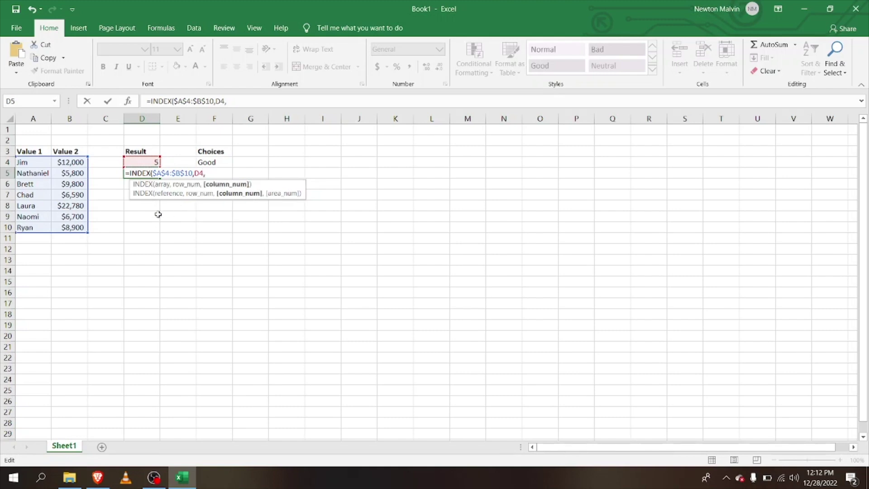
text(2))
key(Return)
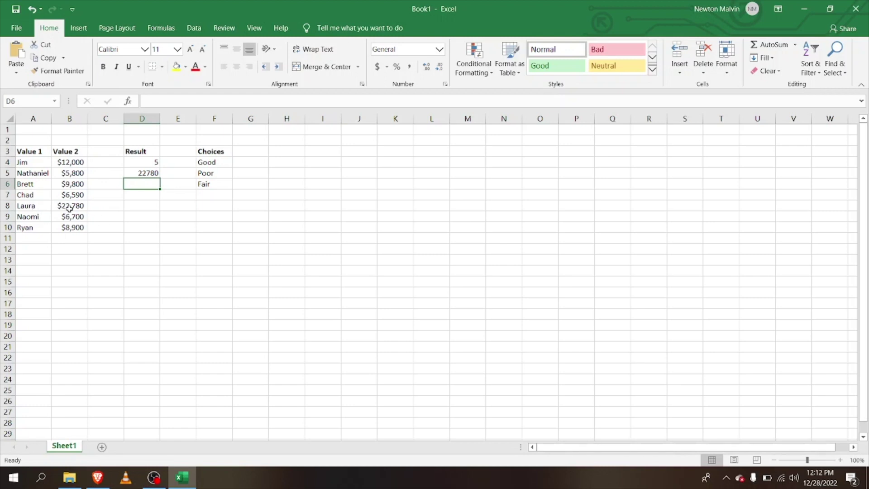
click(152, 173)
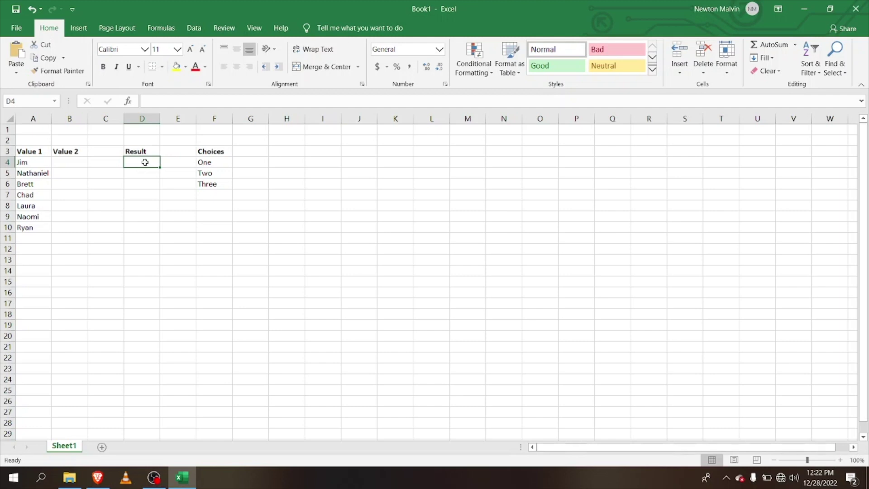
Start a random-number formula in D4 by typing =RANDBW.
text(=)
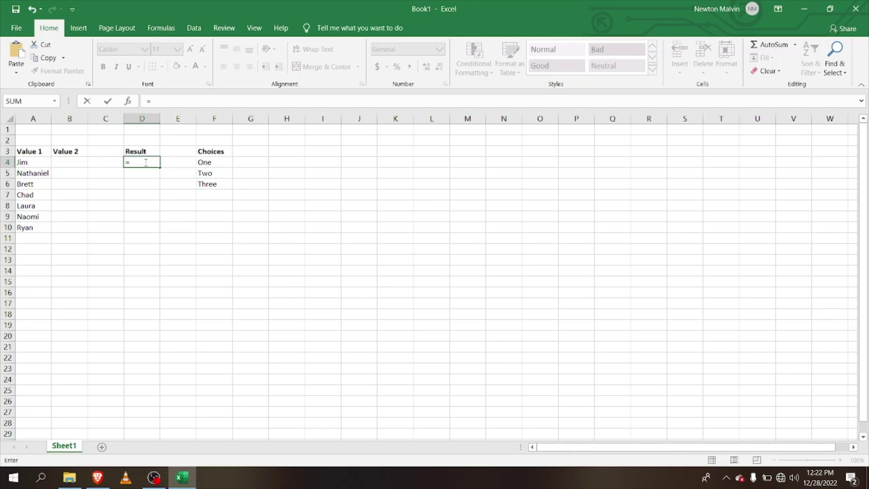
text(RAND)
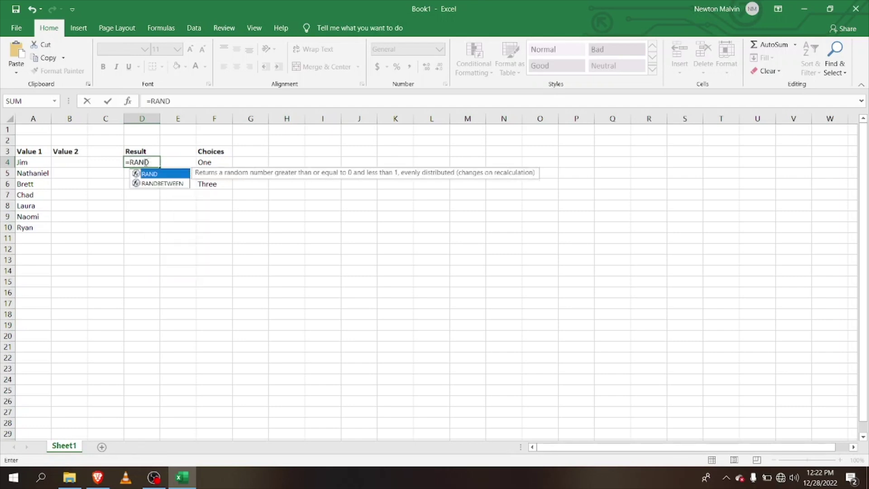
text(BW)
Enter =RANDBETWEEN(1,3) in D4 and fill it down to D10.
key(BackSpace)
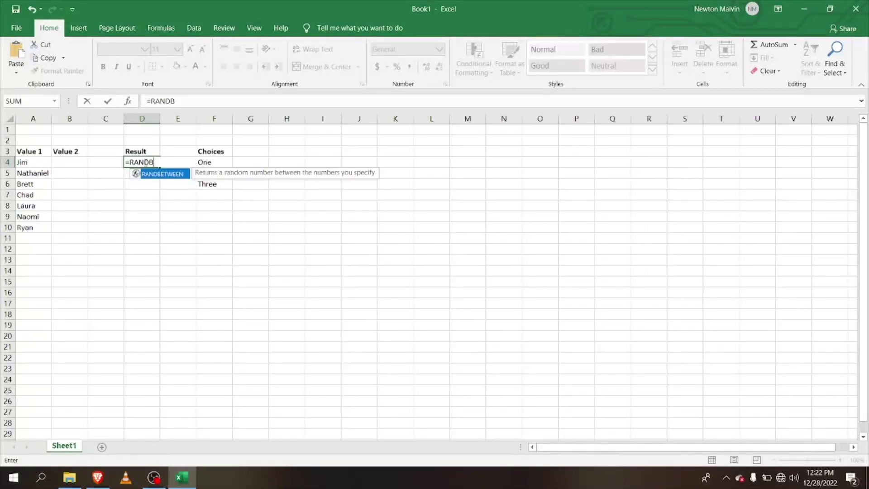
text(ETWEEN()
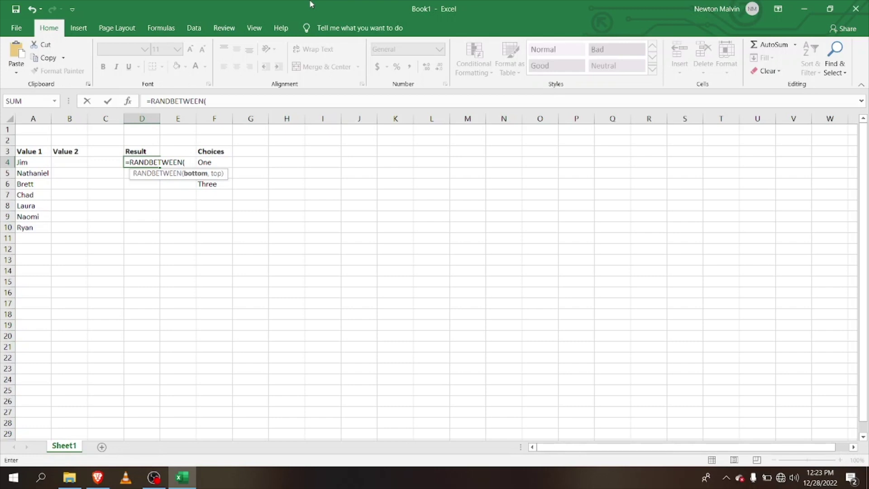
text(1,3))
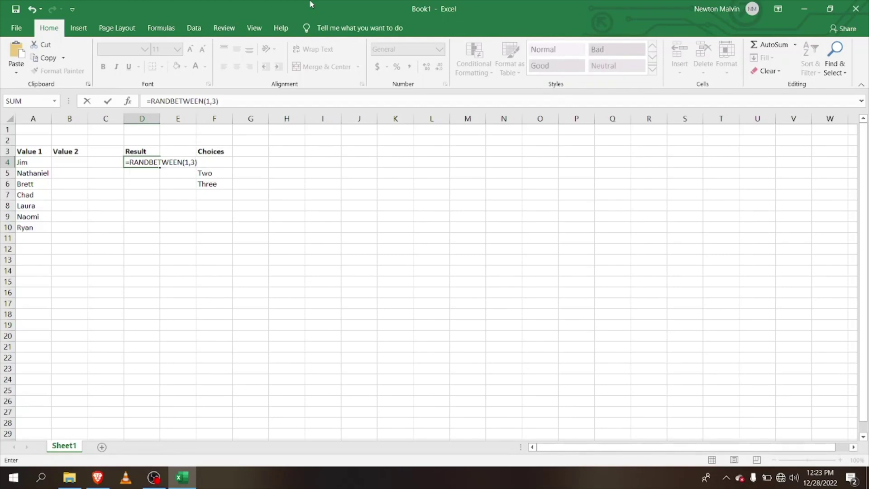
key(Return)
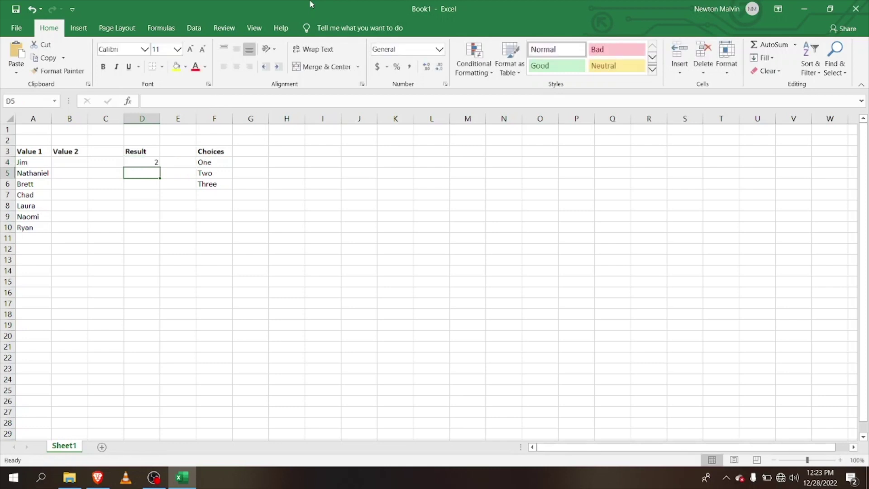
click(144, 164)
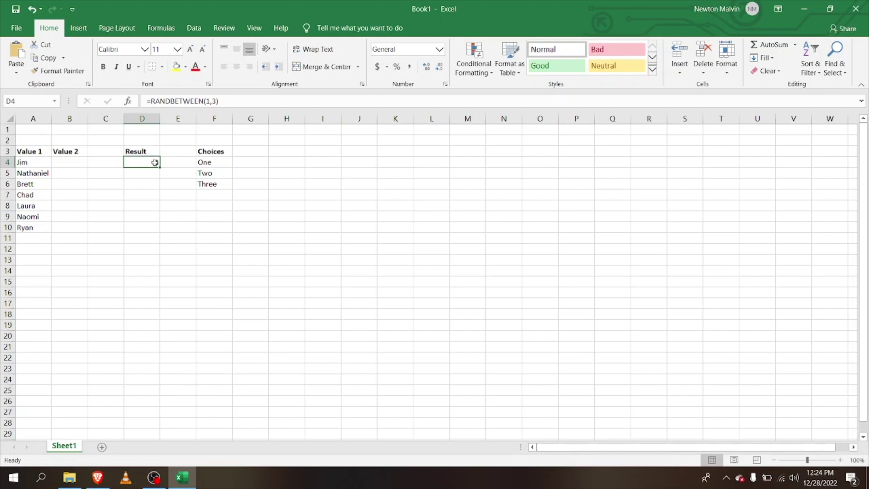
drag(160, 167, 154, 232)
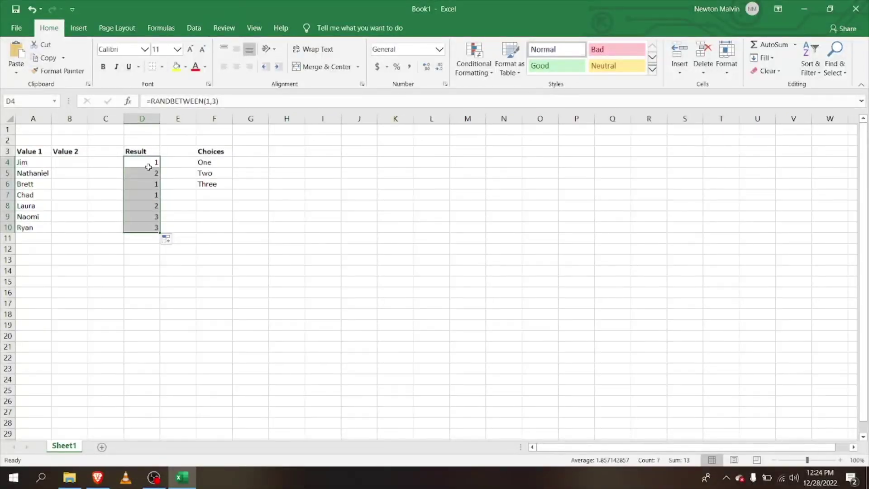
Reselect D4 alone and place the cursor right after the equals sign in its formula.
click(153, 162)
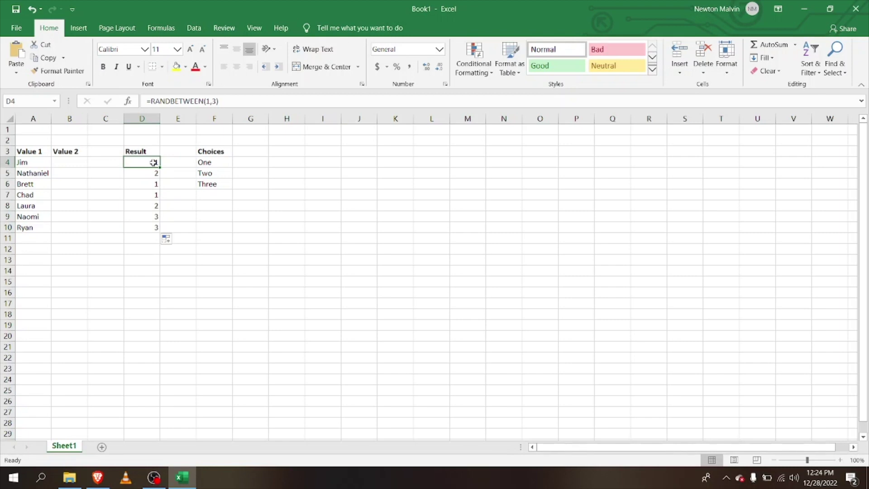
click(152, 101)
click(151, 101)
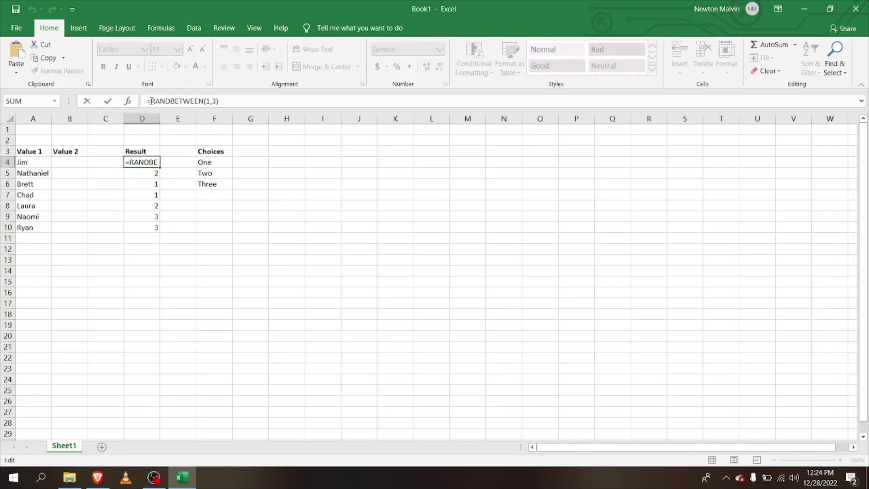
Wrap the random number in CHOOSE with F4, F5, F6: =CHOOSE(RANDBETWEEN(1,3),F4,F5,F6.
text(C)
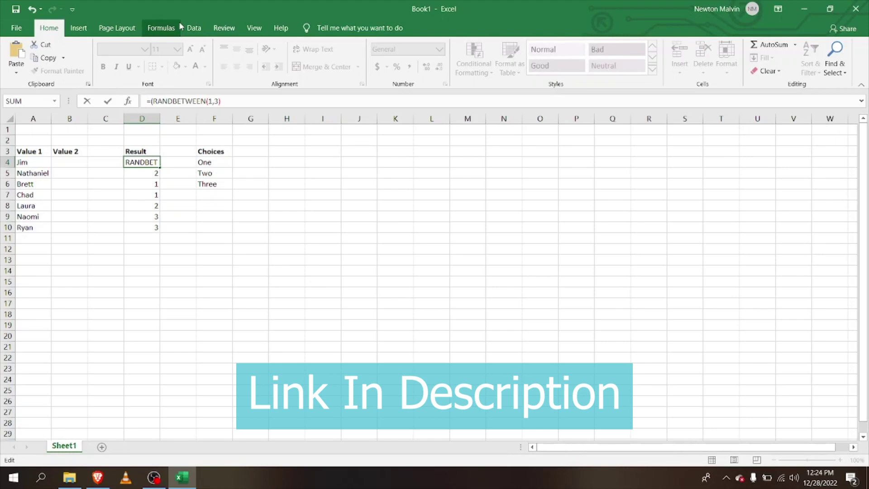
text(CJH)
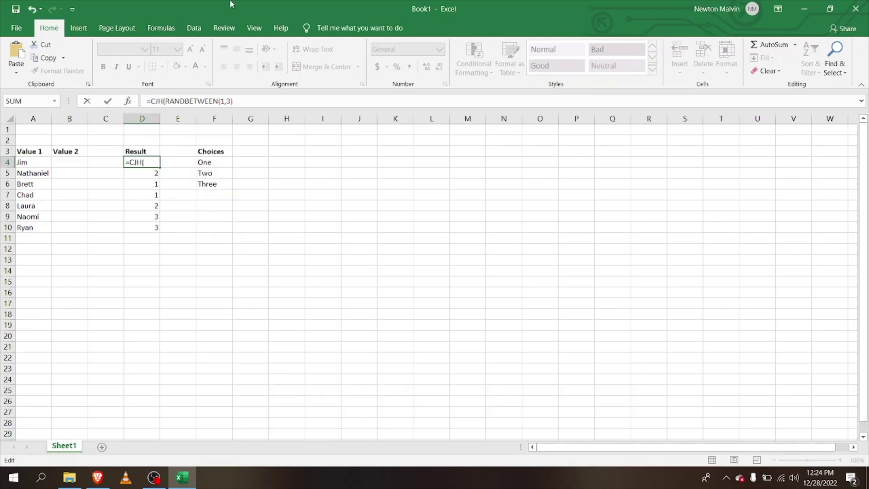
key(BackSpace)
key(BackSpace)
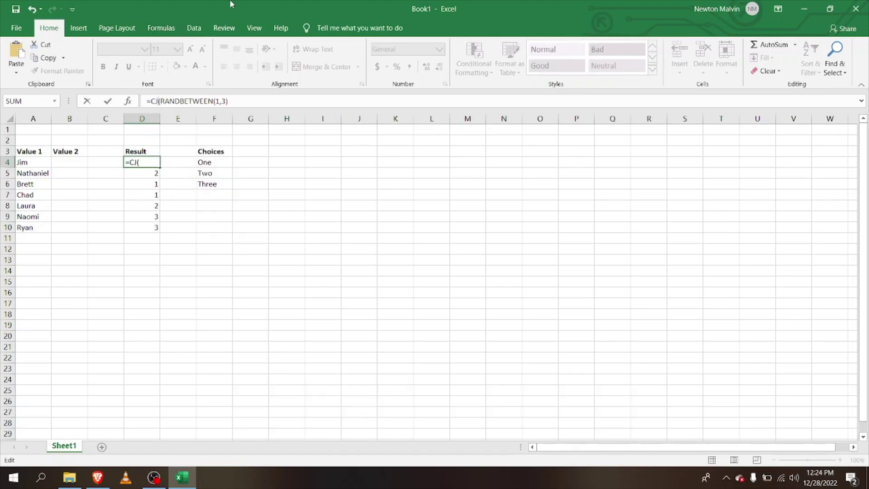
text(HOOSE()
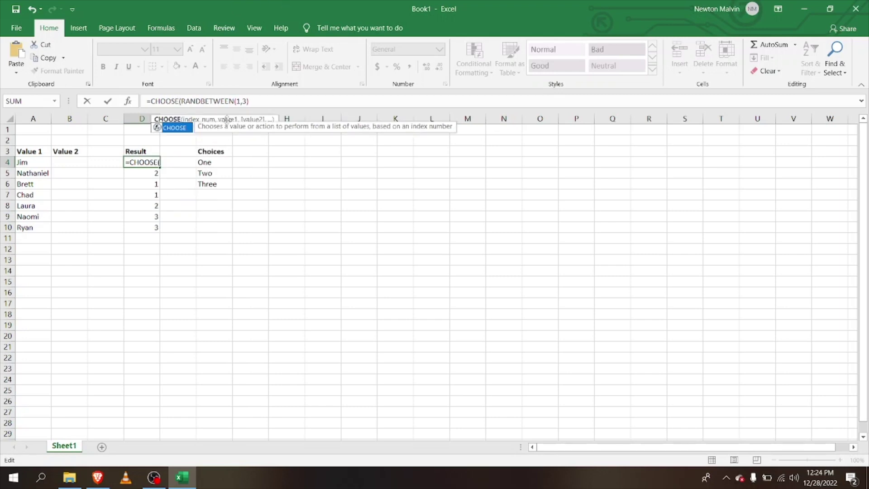
click(259, 104)
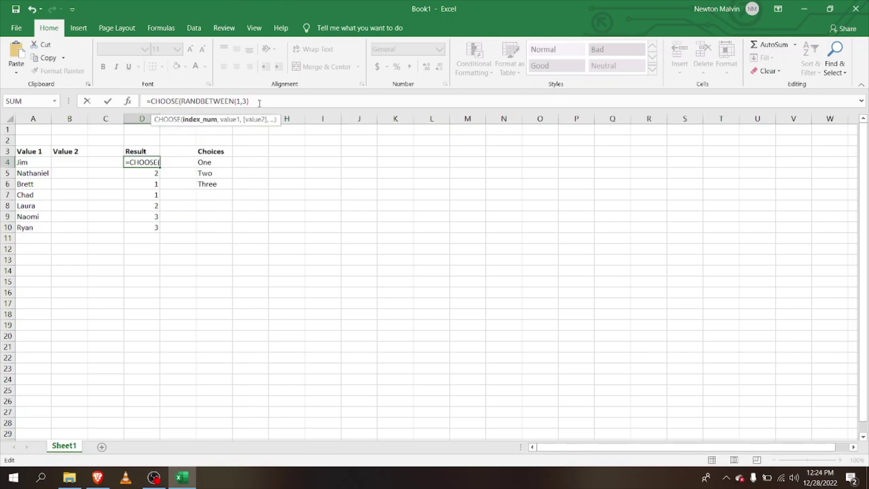
text(,)
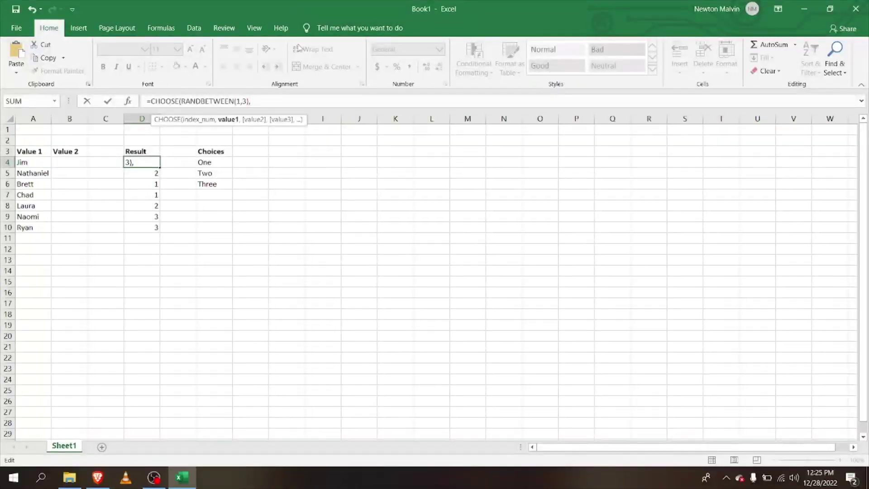
click(210, 164)
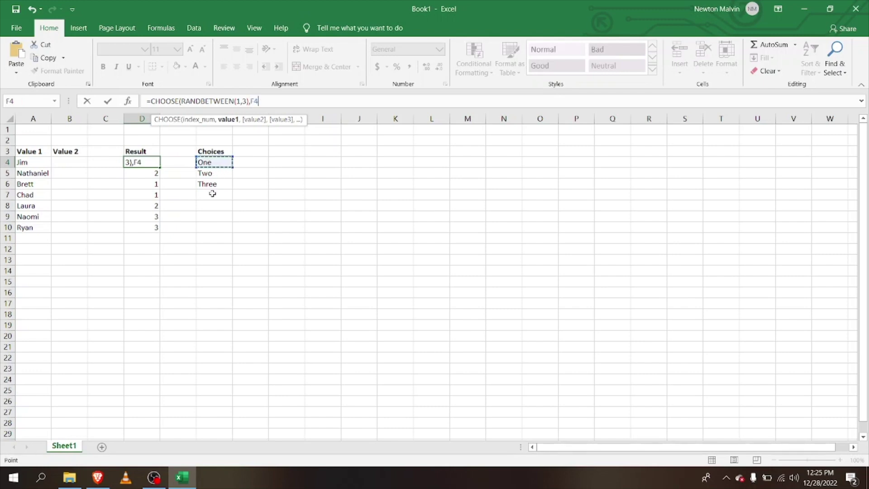
text(,)
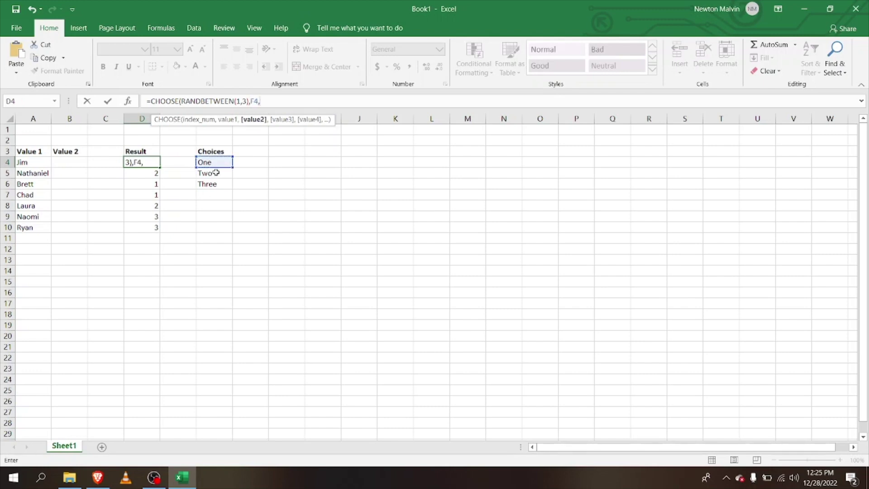
click(216, 173)
text(,)
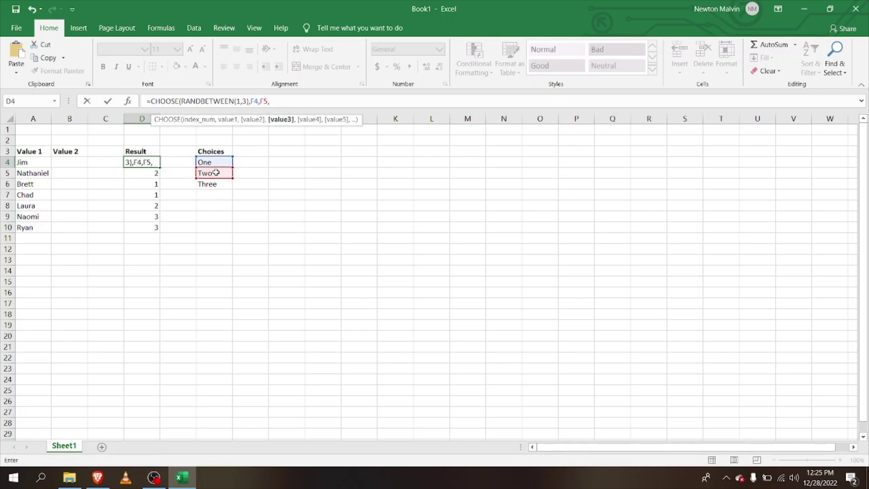
click(216, 184)
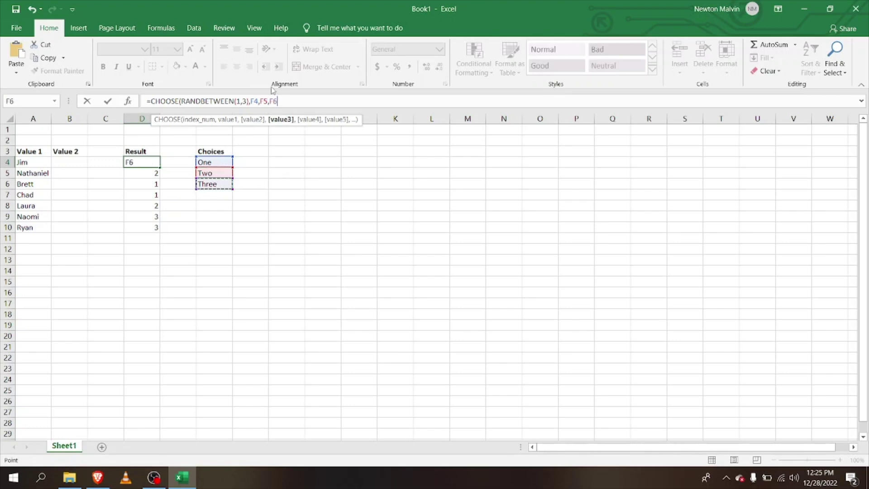
click(256, 101)
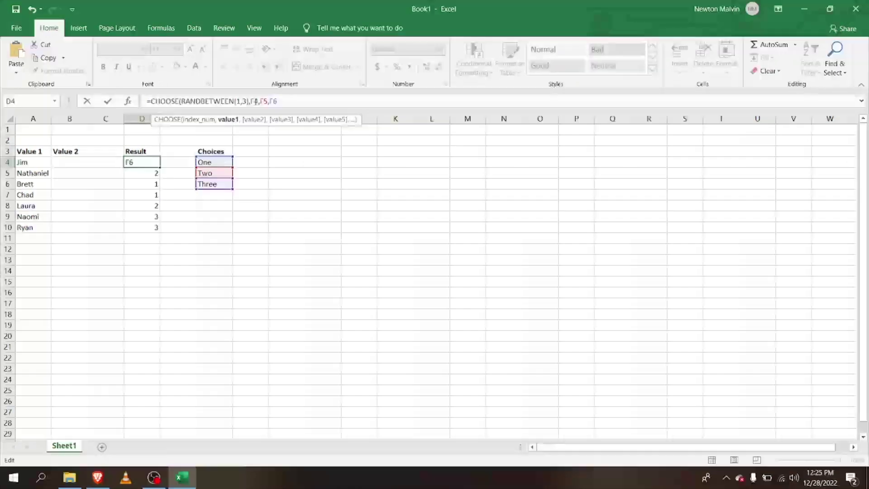
Make the F4, F5 and F6 references in D4's CHOOSE formula absolute.
key(F4)
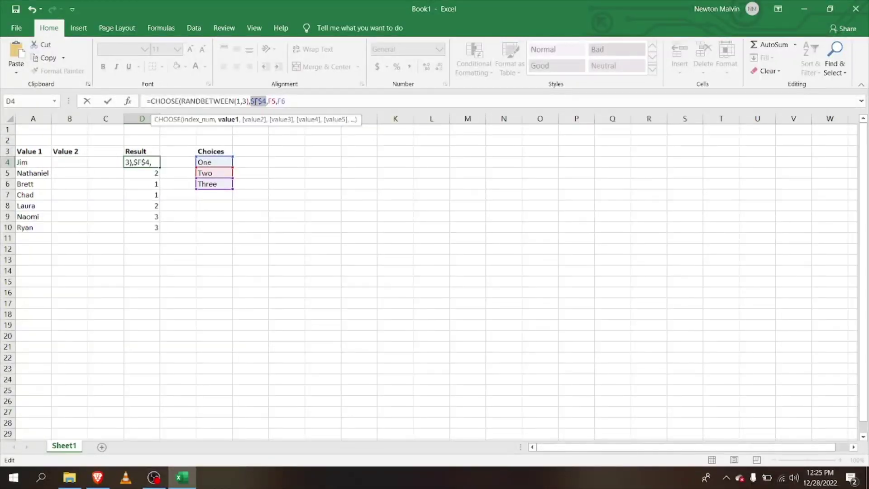
click(273, 101)
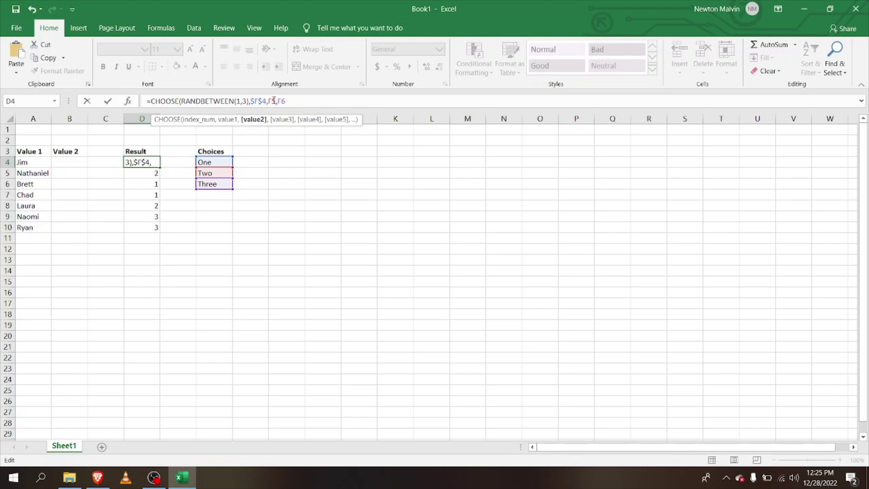
key(F4)
click(291, 101)
key(F4)
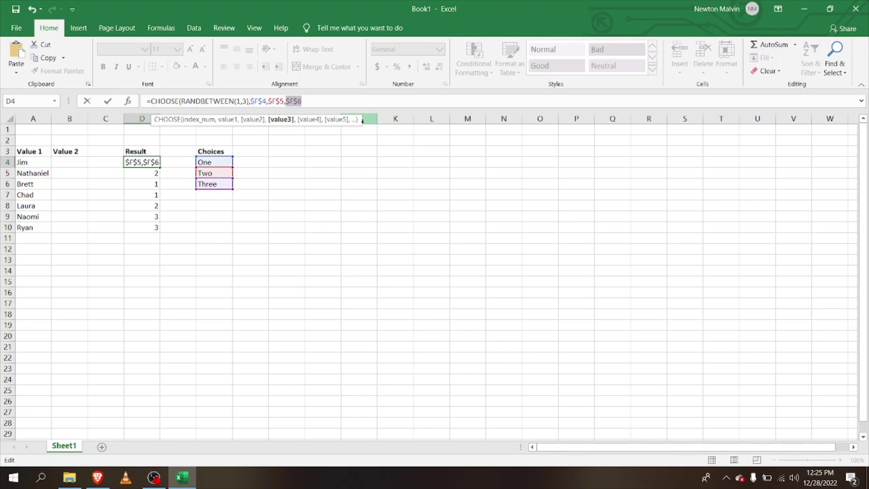
Re-add the third choice as $F$6 and close the formula's parenthesis.
key(BackSpace)
text())
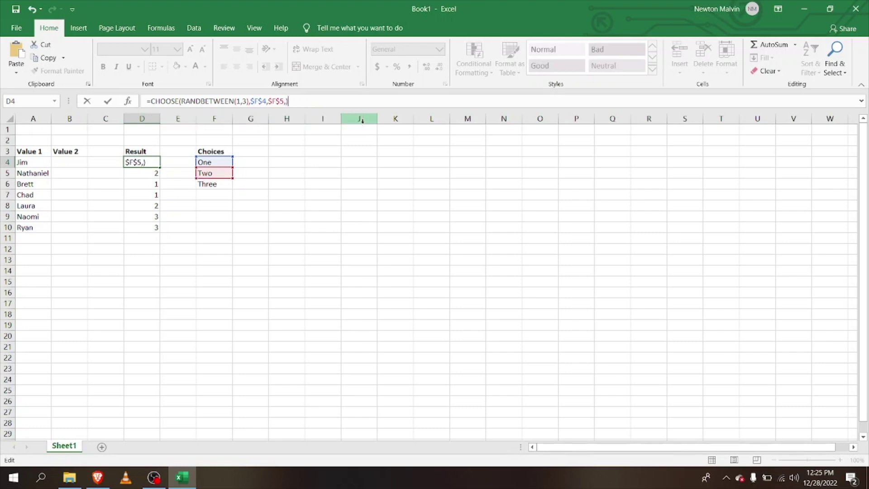
key(BackSpace)
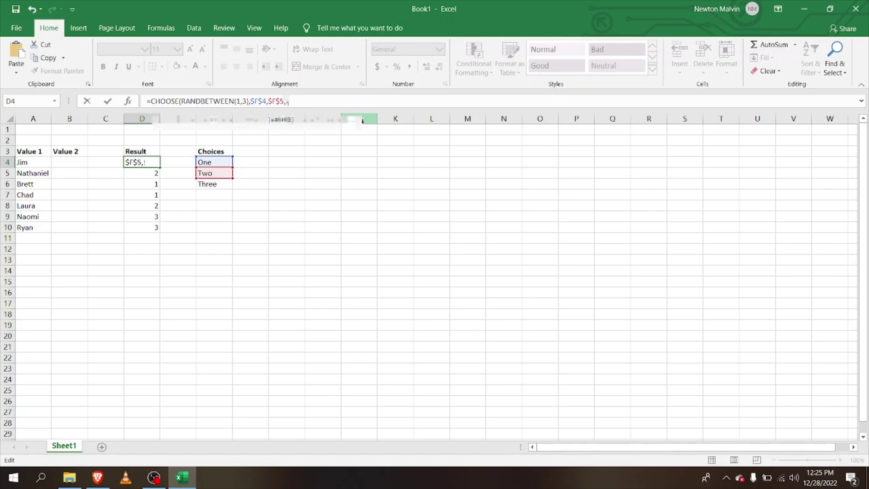
click(221, 185)
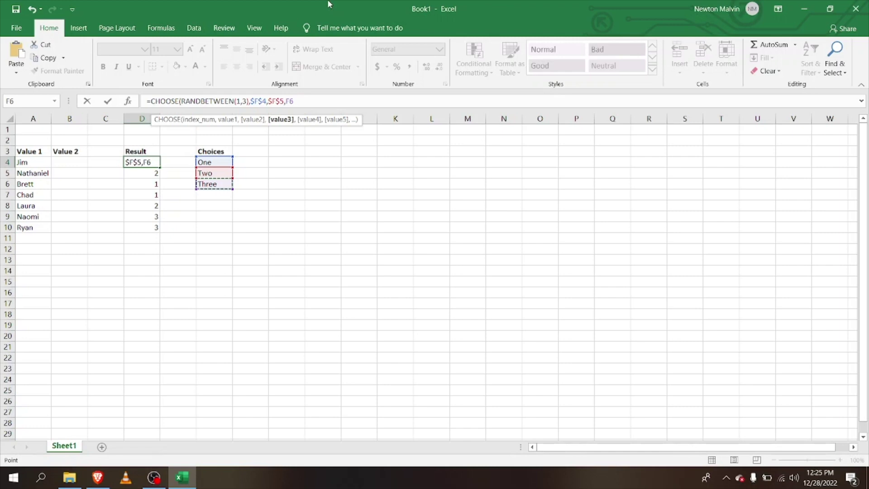
key(F4)
click(321, 105)
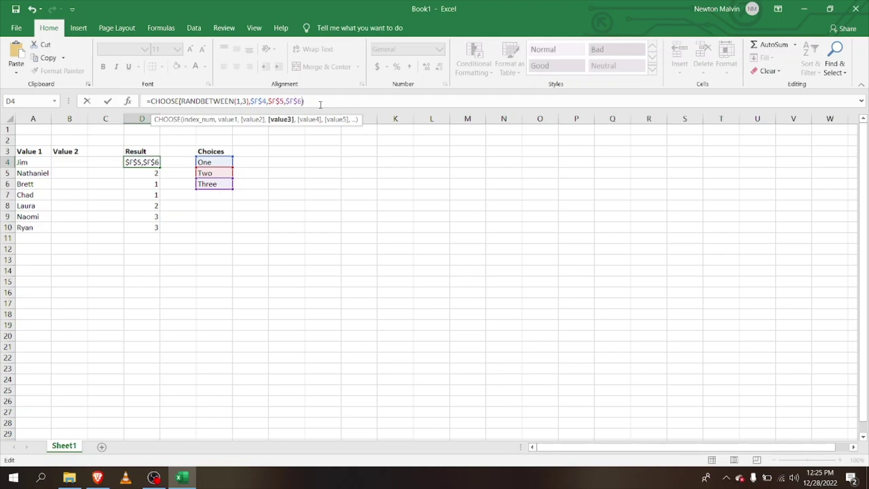
text())
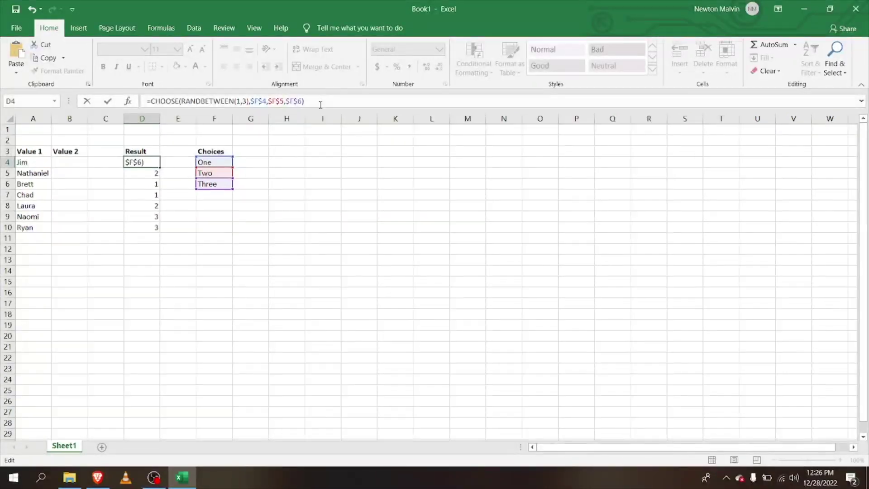
Commit D4's CHOOSE formula and fill it down the Result column to D10.
key(Return)
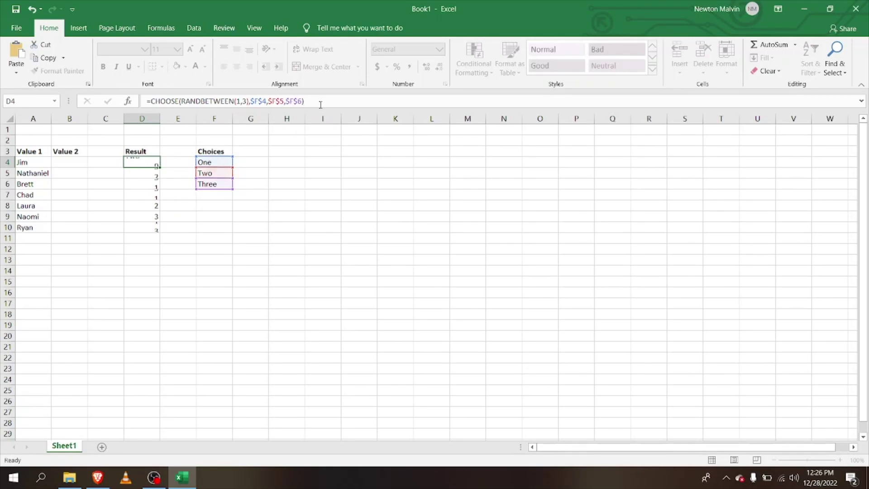
click(148, 163)
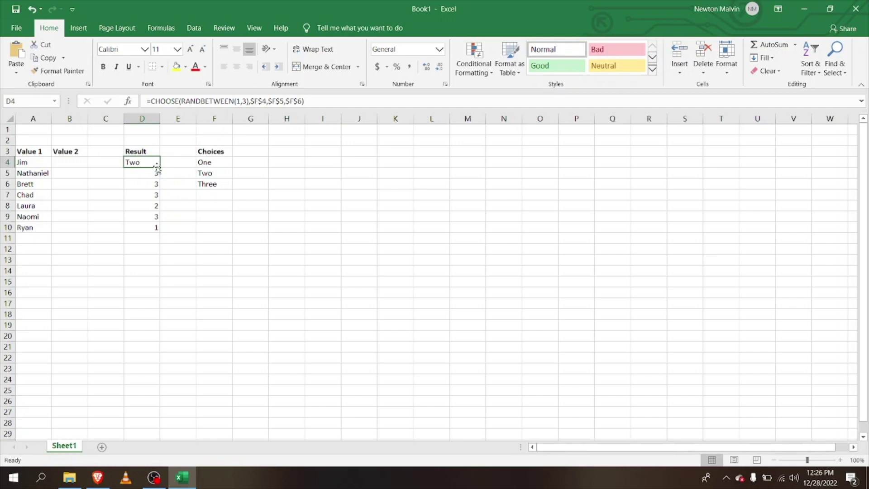
drag(157, 167, 154, 229)
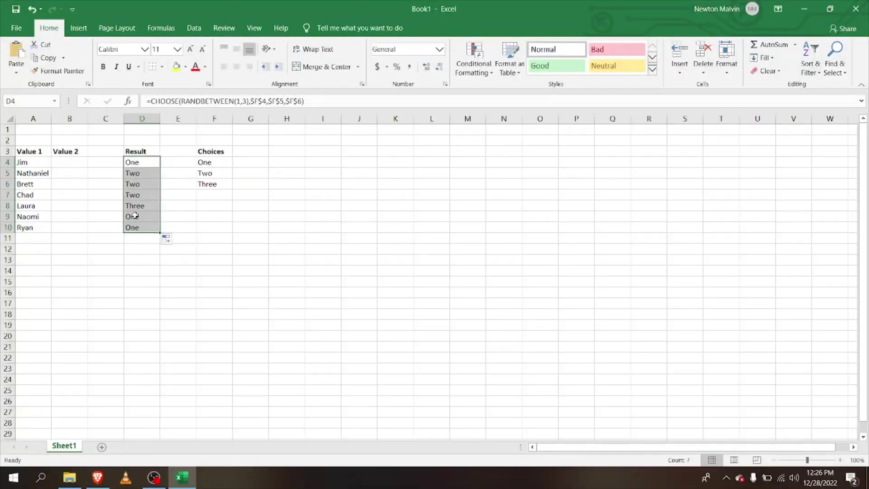
click(183, 181)
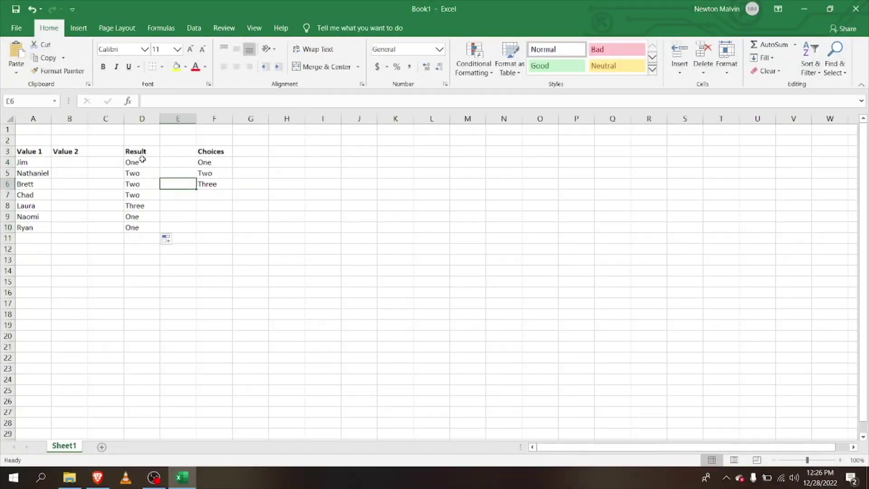
Reselect the filled Result cells D4:D10 to review their random choices, then deselect them.
drag(145, 162, 157, 235)
click(157, 235)
drag(143, 162, 148, 222)
click(148, 222)
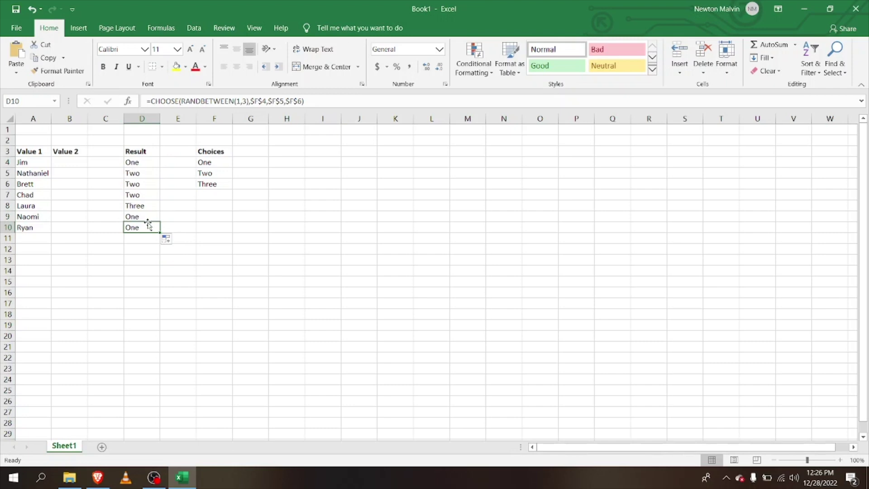
drag(149, 164, 162, 230)
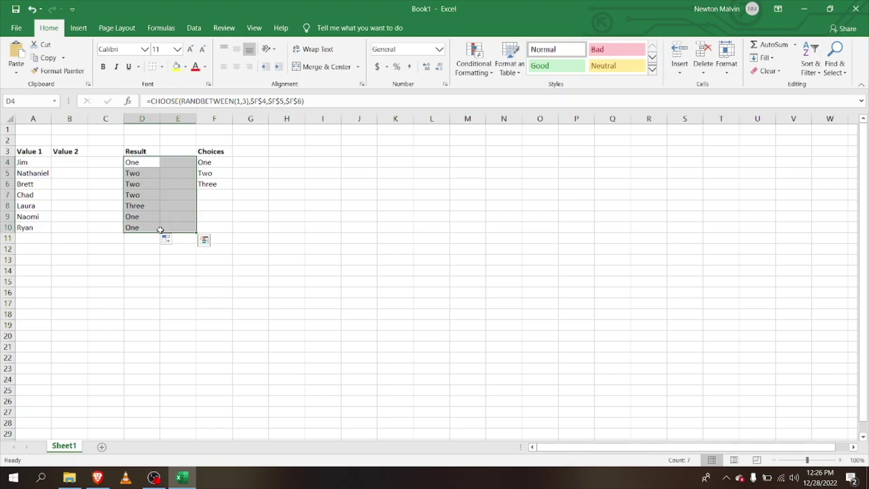
click(147, 191)
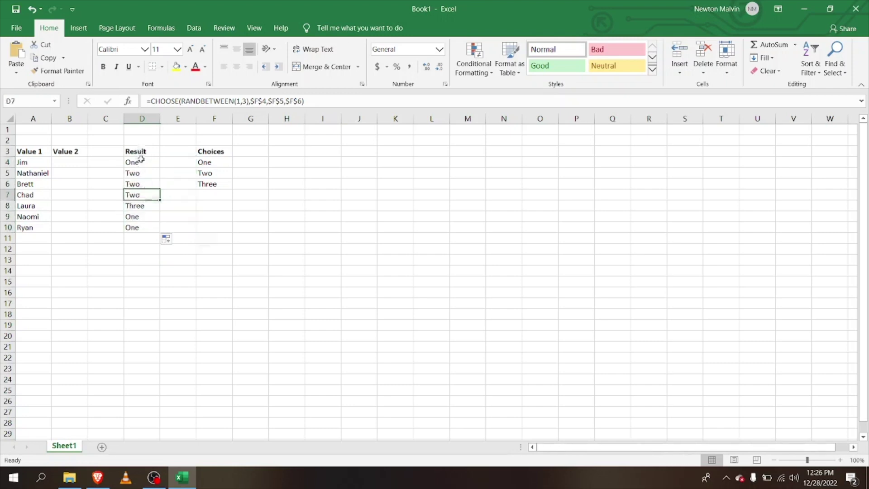
drag(141, 163, 148, 229)
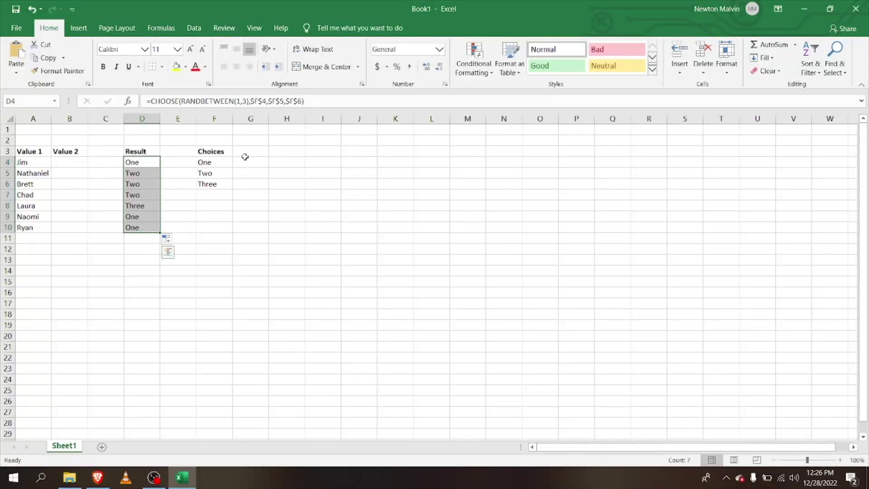
click(244, 158)
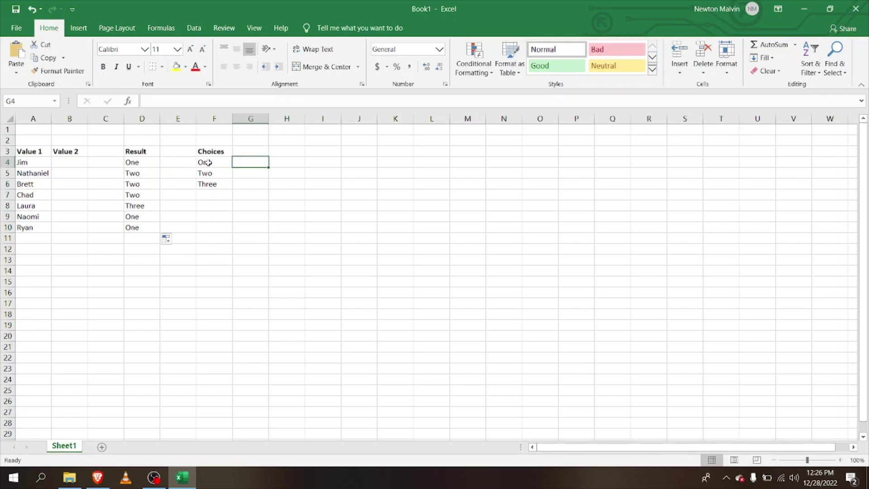